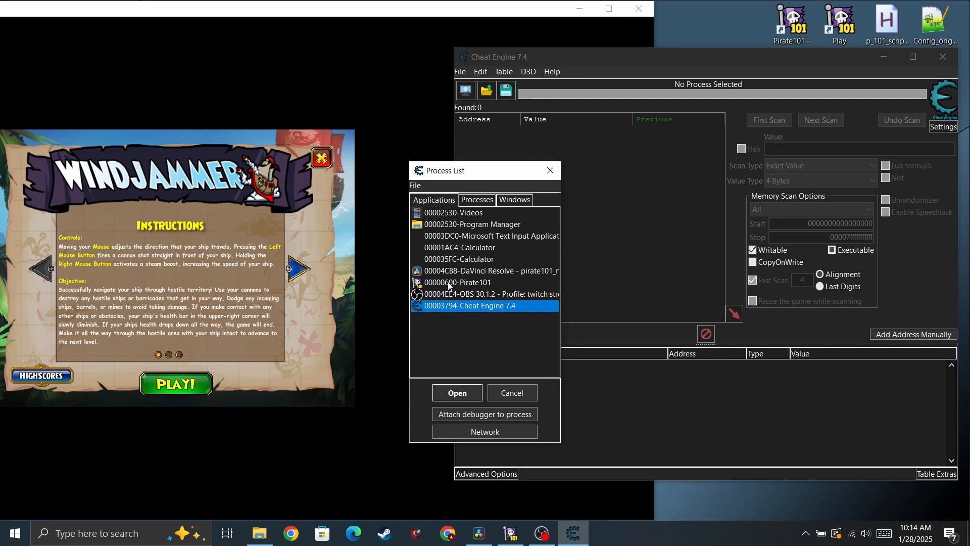
Attach Cheat Engine to the Pirate101 process without loading its associated table.
double_click(467, 283)
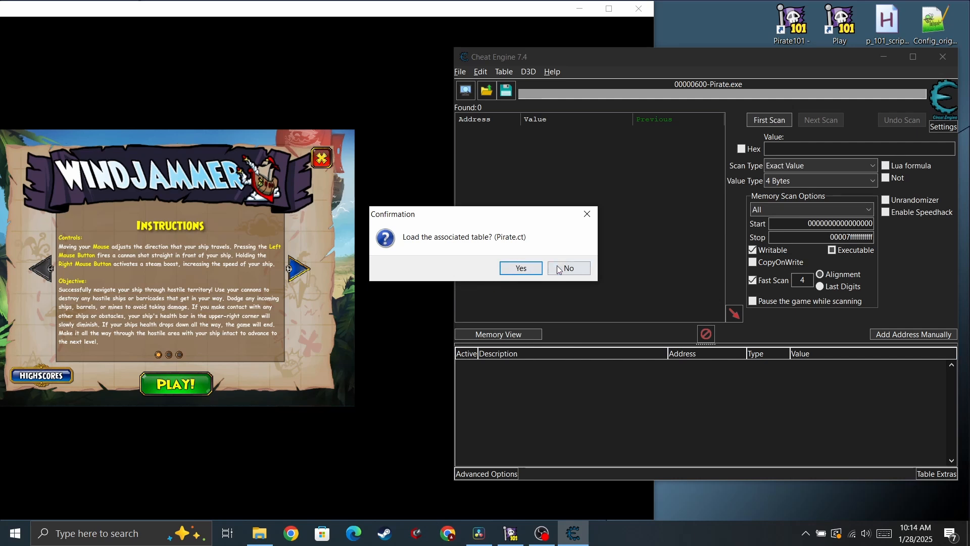
left_click(560, 268)
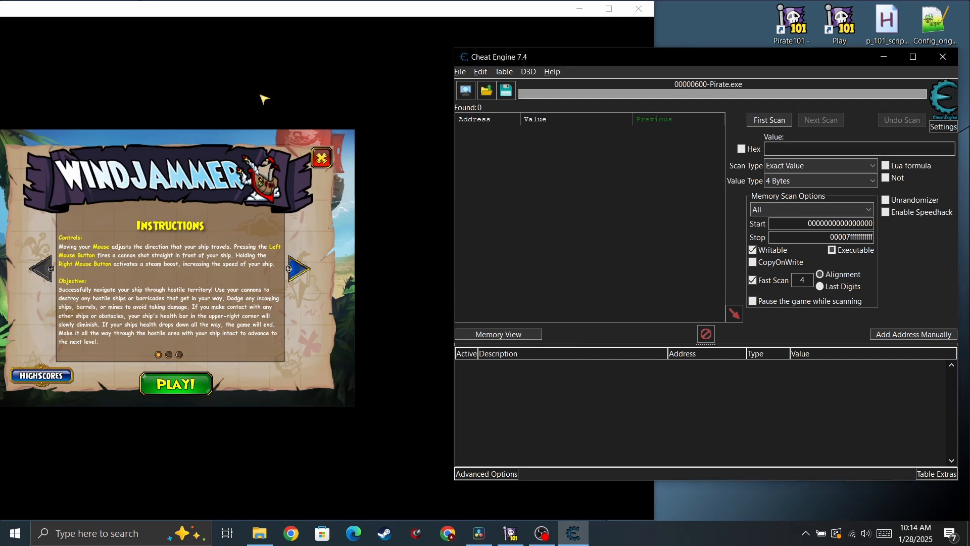
Play a round of Windjammer to score some points, holding the game at its exit prompt.
left_click(195, 386)
left_click(196, 385)
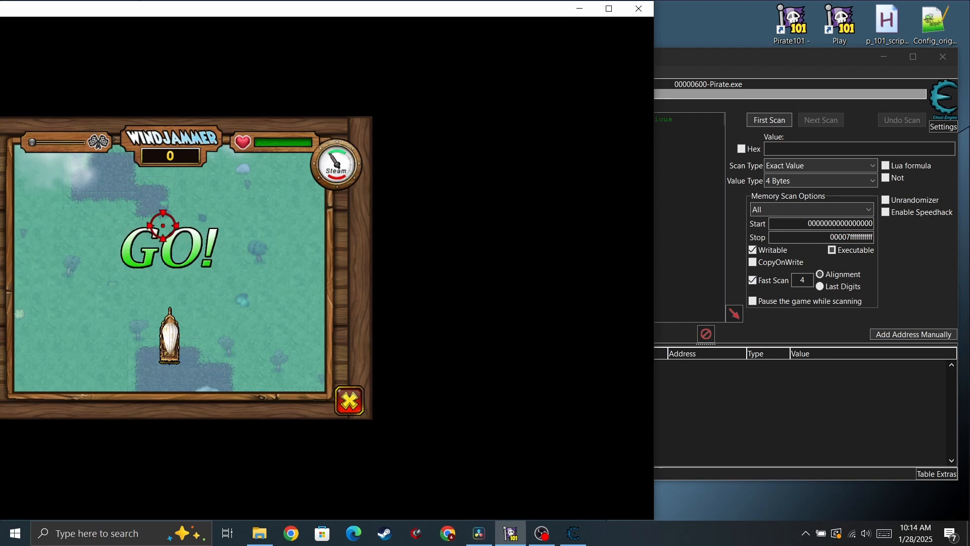
key("d")
key("a")
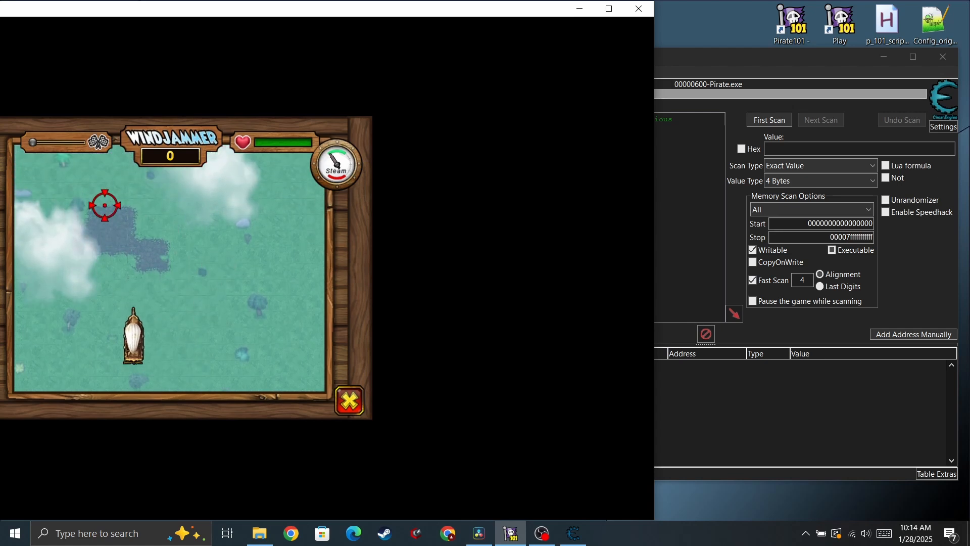
key("d")
mouse_move(125, 223)
left_mouse_down()
mouse_move(73, 216)
mouse_move(158, 211)
left_mouse_up()
key("d")
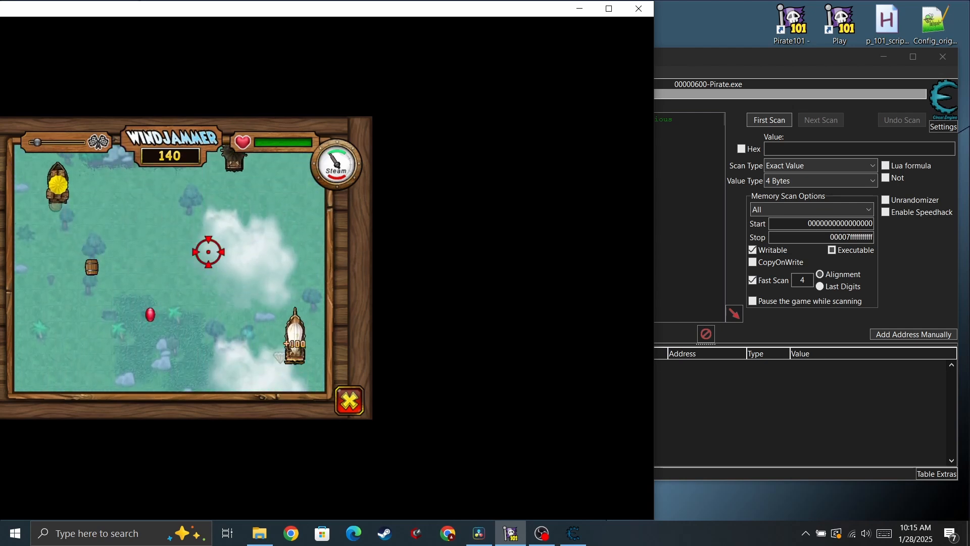
key("a")
mouse_move(104, 247)
left_mouse_down()
mouse_move(169, 281)
mouse_move(241, 258)
mouse_move(215, 249)
mouse_move(216, 275)
mouse_move(217, 253)
mouse_move(105, 235)
mouse_move(115, 224)
mouse_move(114, 234)
left_mouse_up()
key("Escape")
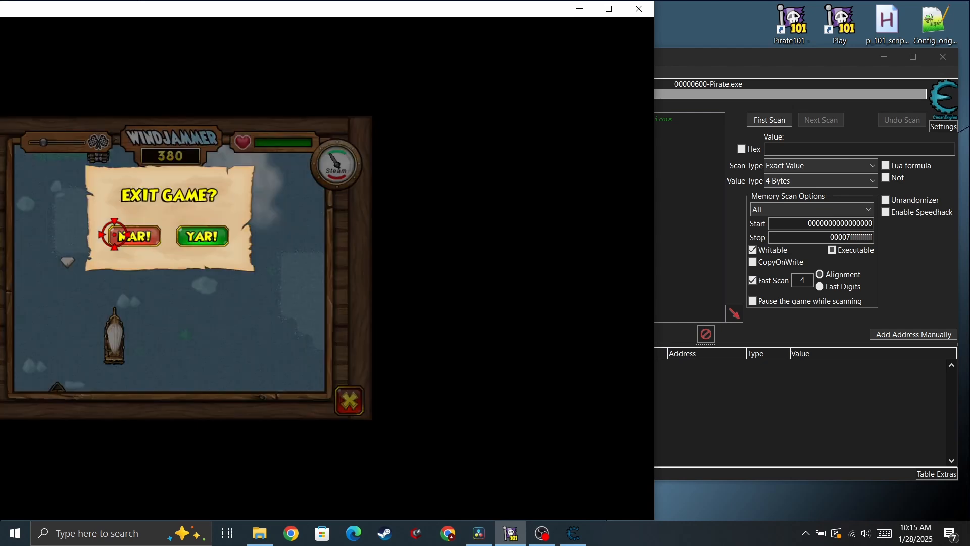
Run a first scan in Cheat Engine for the exact 4-byte value 380.
left_click(812, 147)
type("3")
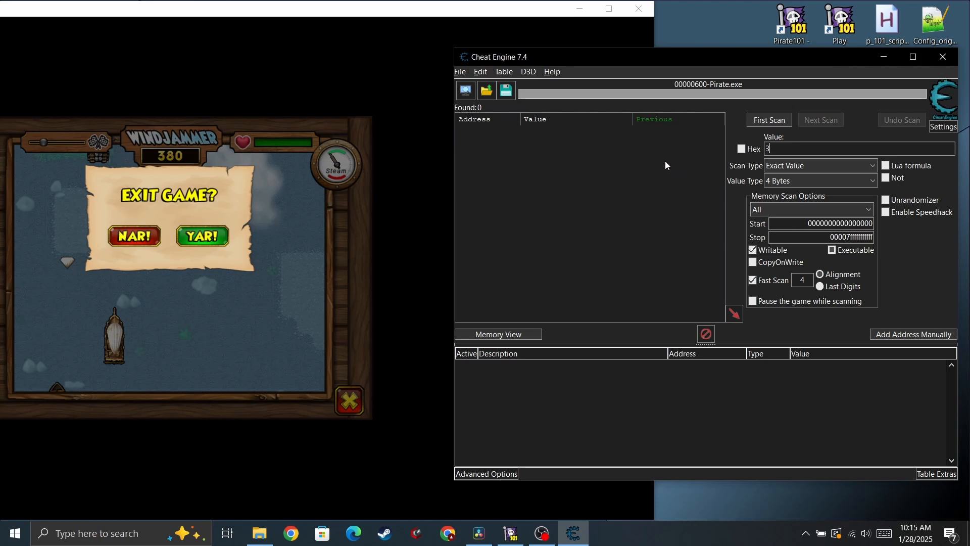
type("80")
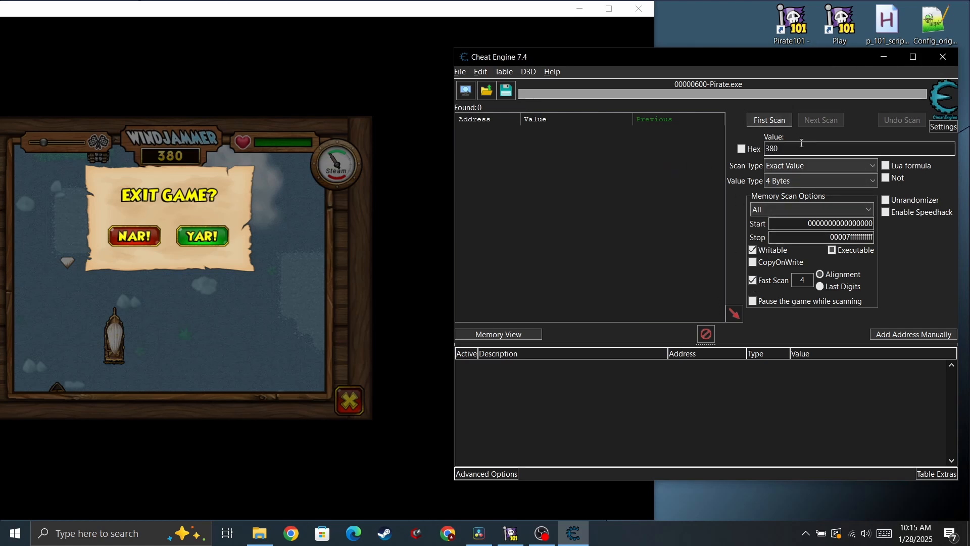
left_click(780, 121)
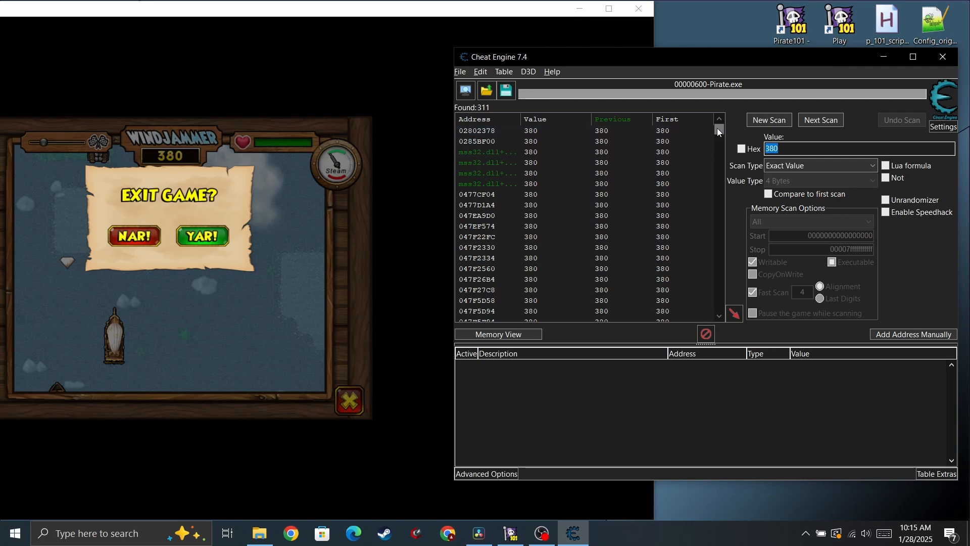
Add all the found addresses, from the first to the last result, to the address list.
left_click_drag(723, 135, 735, 99)
left_click(552, 131)
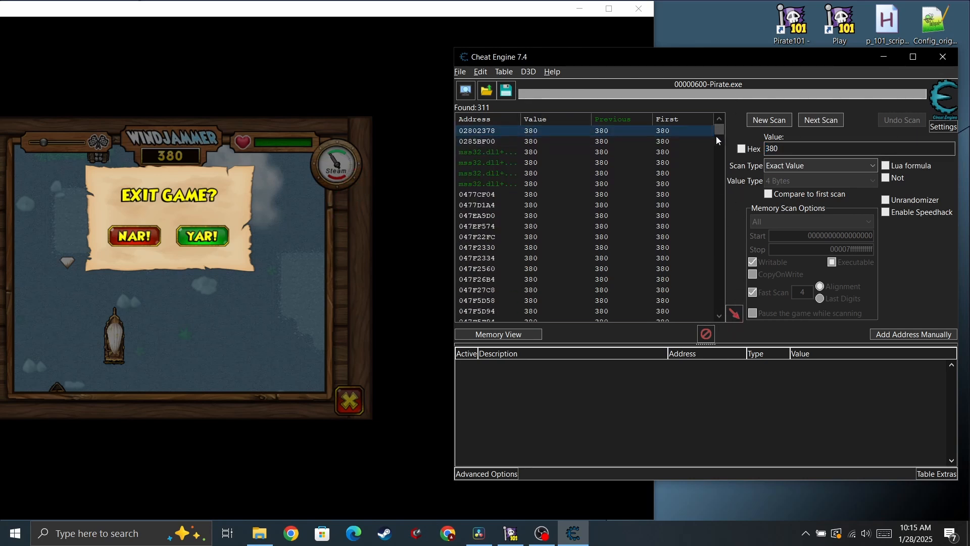
left_click_drag(721, 129, 735, 310)
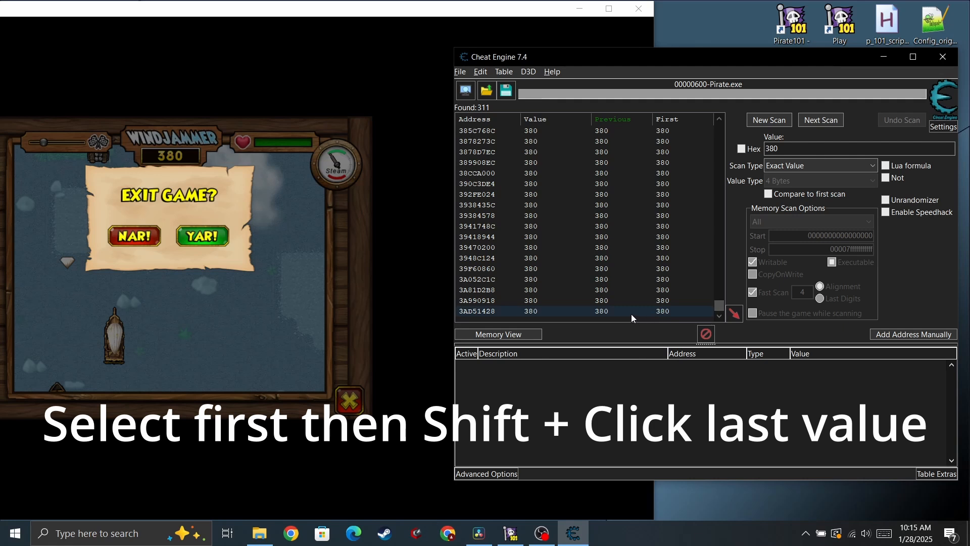
left_click(631, 314, "shift")
left_click(735, 320)
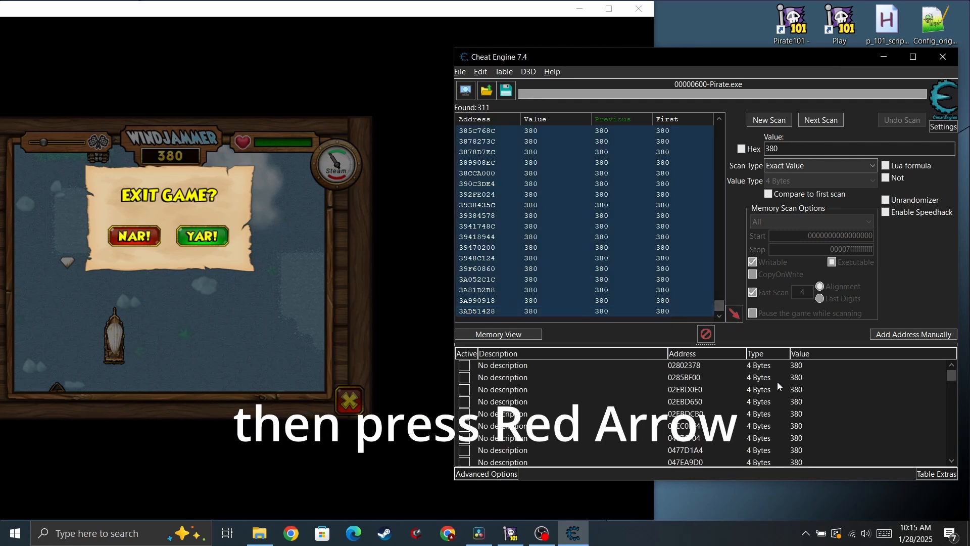
Set the value of the address list entries from 02802378 through 277864E8 to 10000.
left_click(741, 365)
scroll(833, 384, "down", 10)
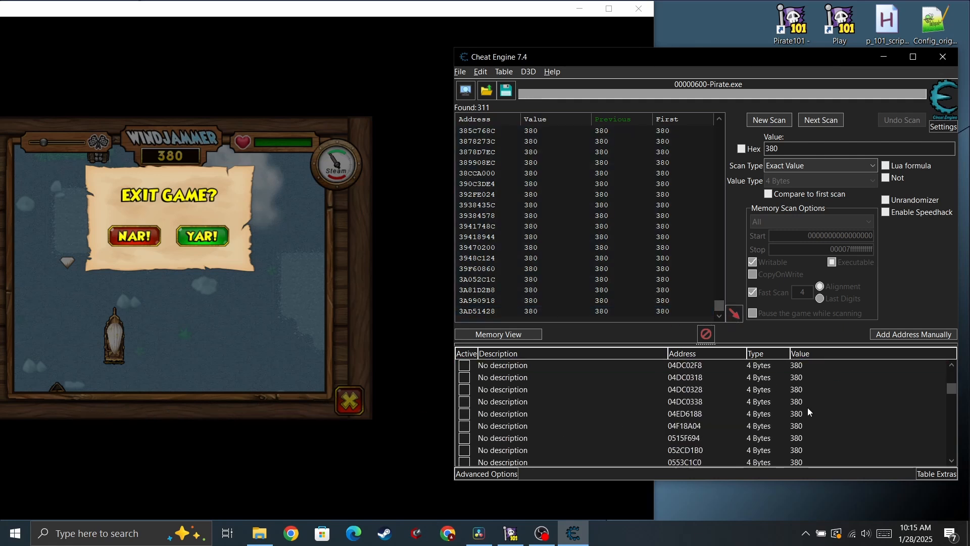
scroll(806, 411, "down", 8)
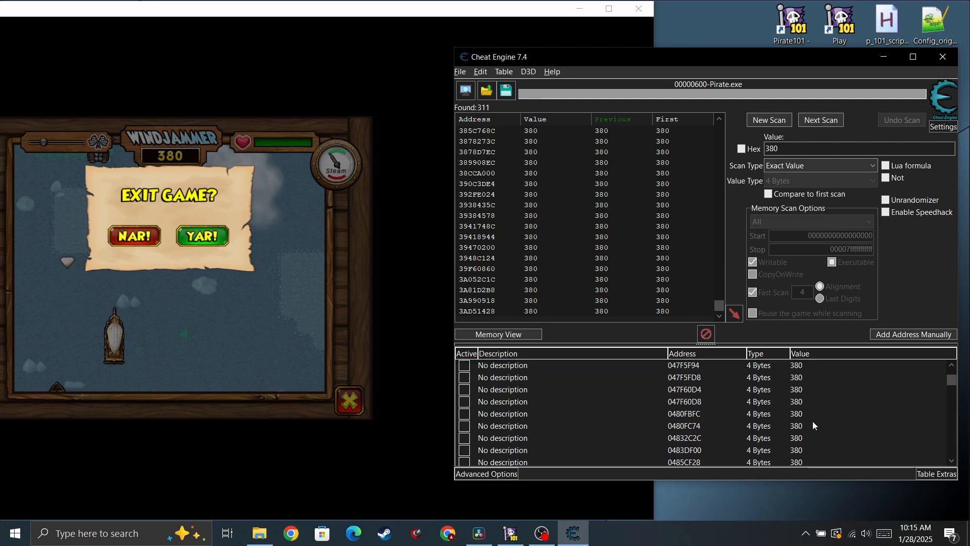
scroll(813, 426, "down", 5)
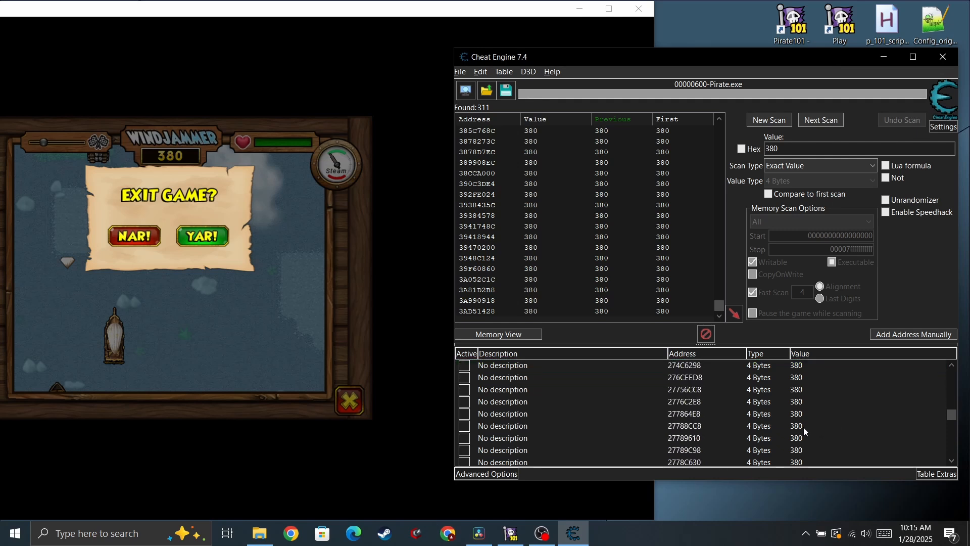
left_click(806, 414, "shift")
key("Return")
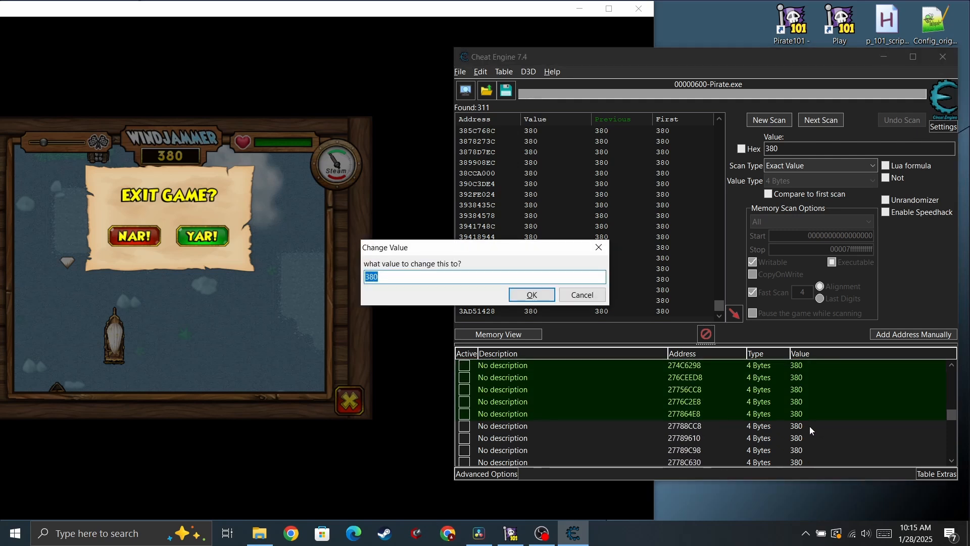
type("10000")
key("Return")
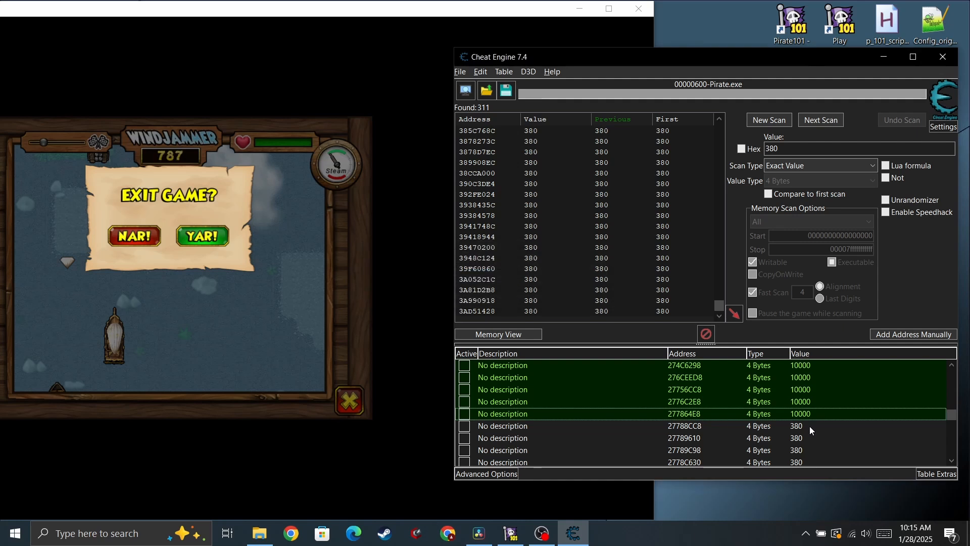
Change the description of the selected entries through 277864E8 to "maybe".
left_click(516, 313)
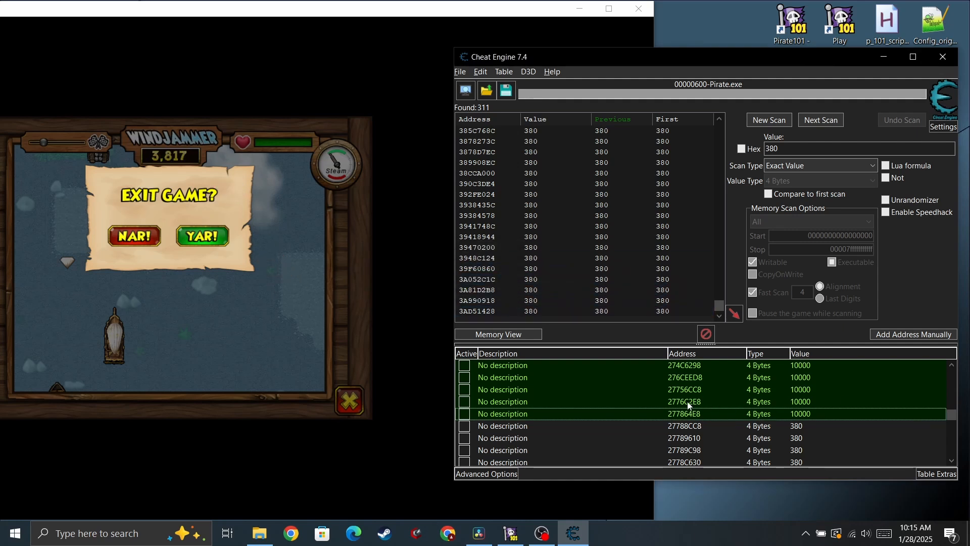
scroll(684, 440, "down", 4)
scroll(695, 444, "up", 5)
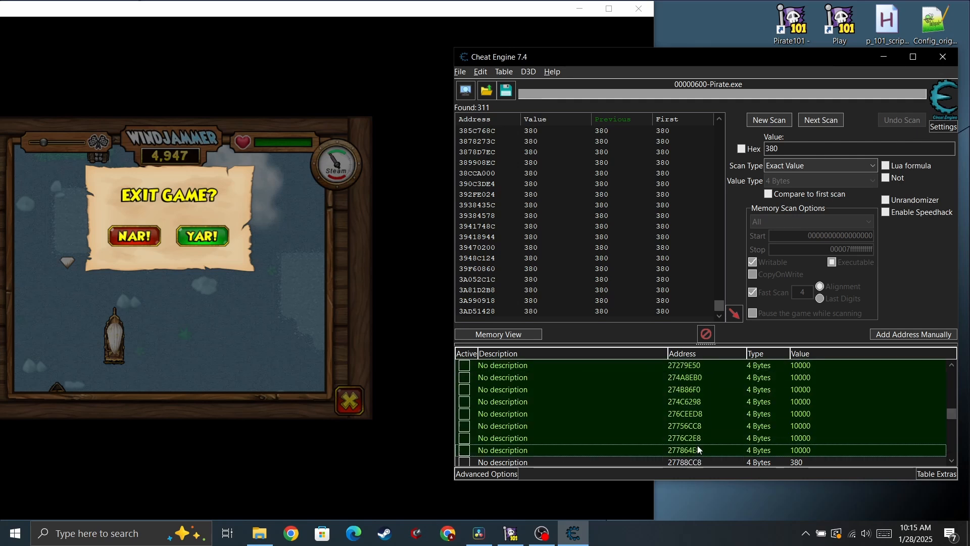
scroll(696, 448, "down", 1)
scroll(702, 402, "up", 1)
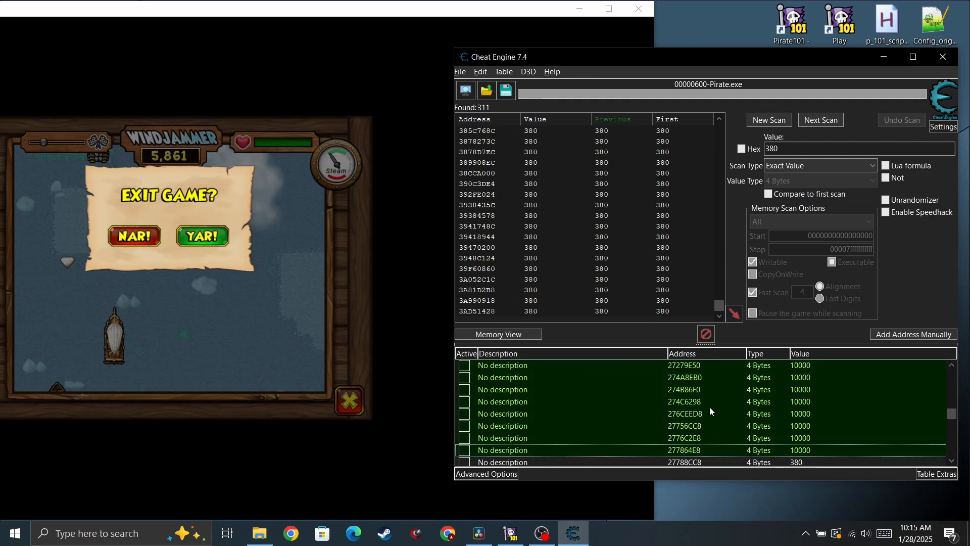
scroll(710, 407, "down", 1)
scroll(710, 407, "up", 1)
double_click(638, 455)
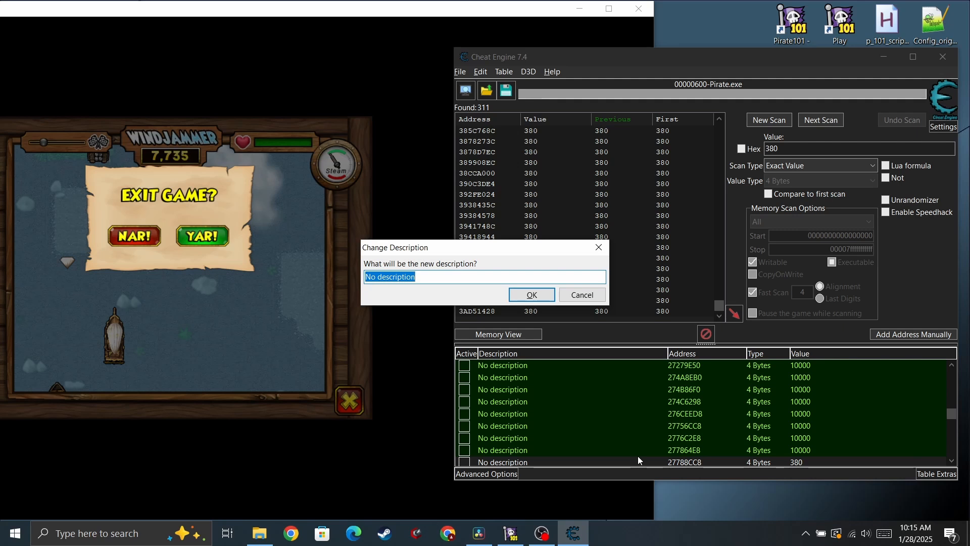
type("maybe")
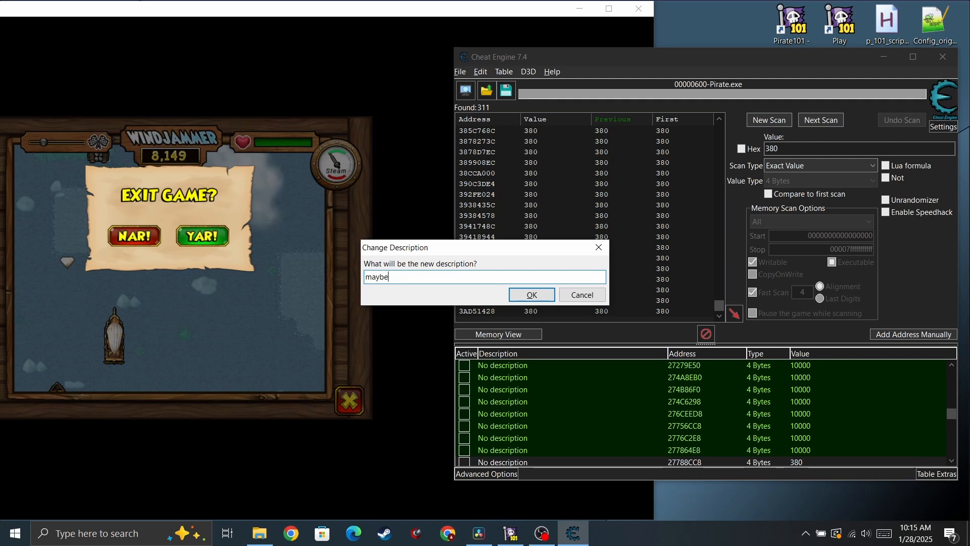
key("Return")
Set the value of the "maybe" entries from 02802378 through 20C5BA14 to 1234.
scroll(678, 389, "up", 3)
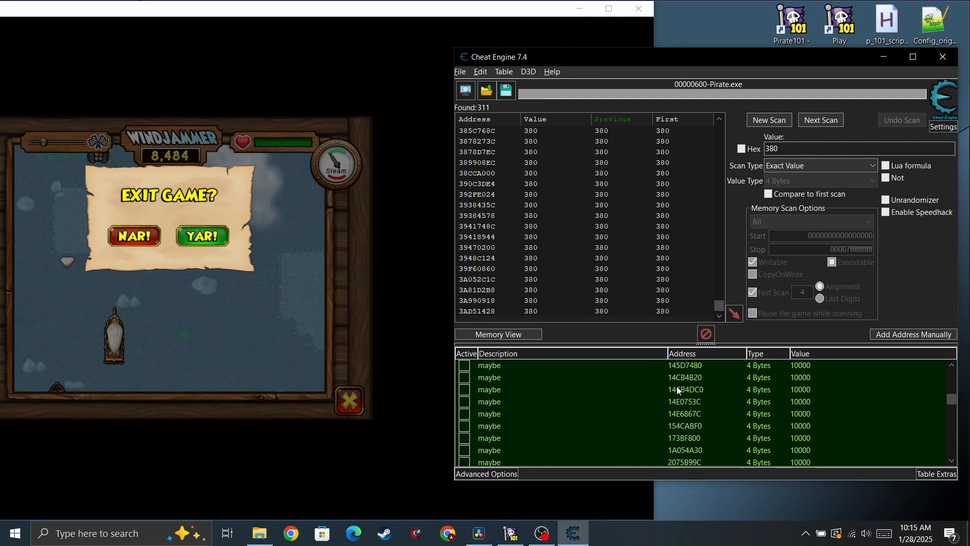
scroll(677, 386, "up", 10)
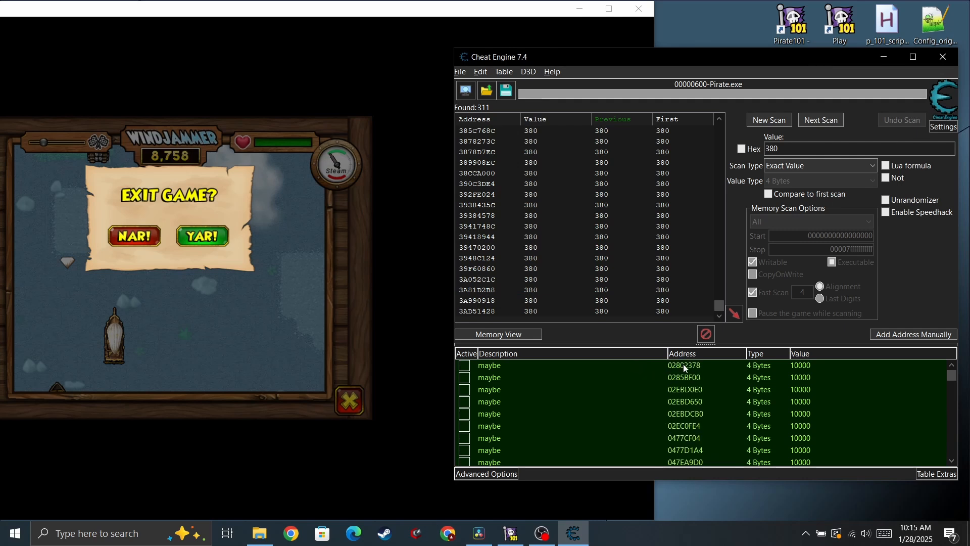
left_click(723, 378)
scroll(753, 399, "down", 10)
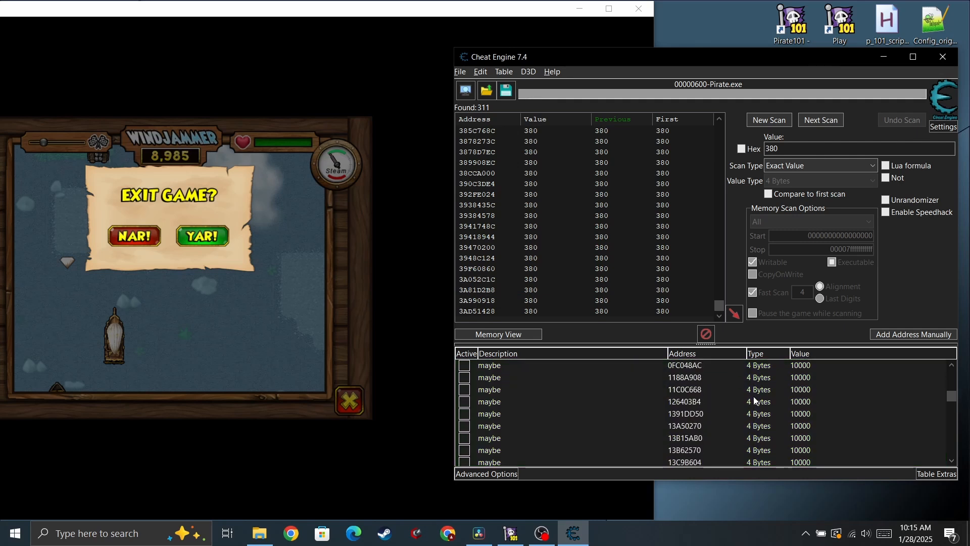
left_click(763, 405, "shift")
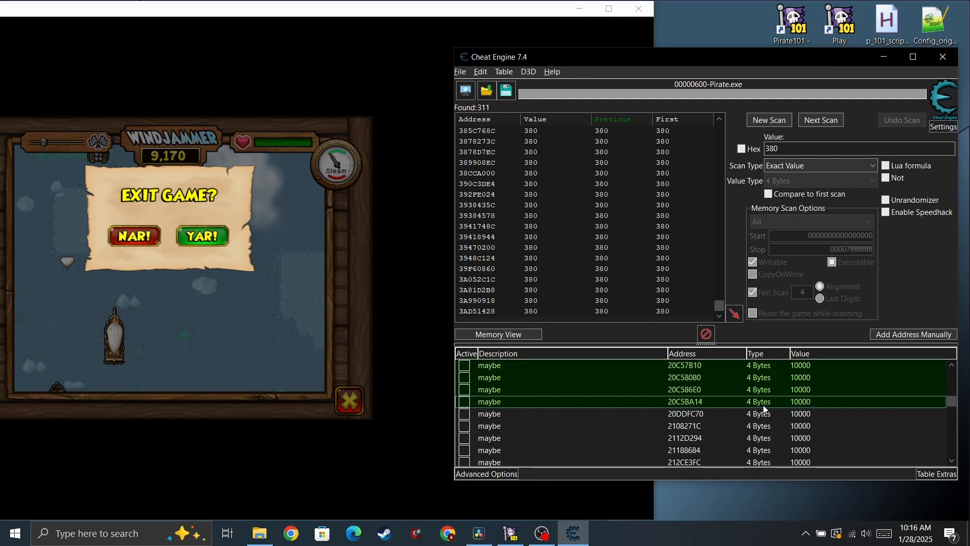
key("Return")
type("1234")
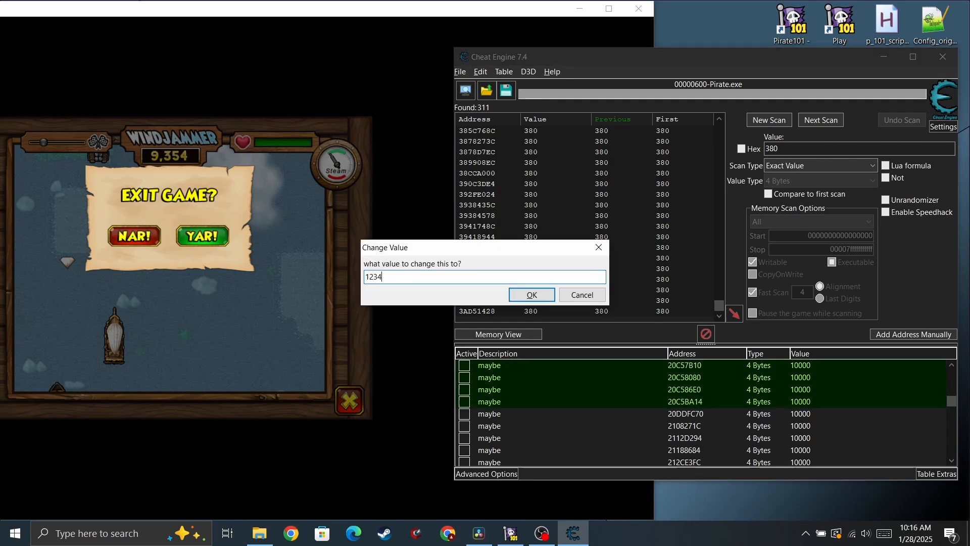
key("Return")
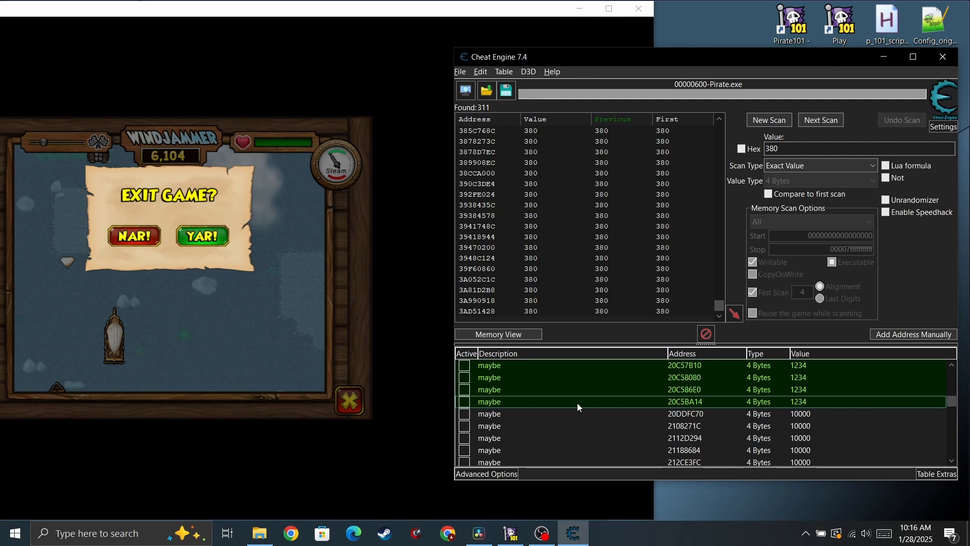
Change the description of the selected entries through 20C5BA14 to "getting closer".
double_click(611, 407)
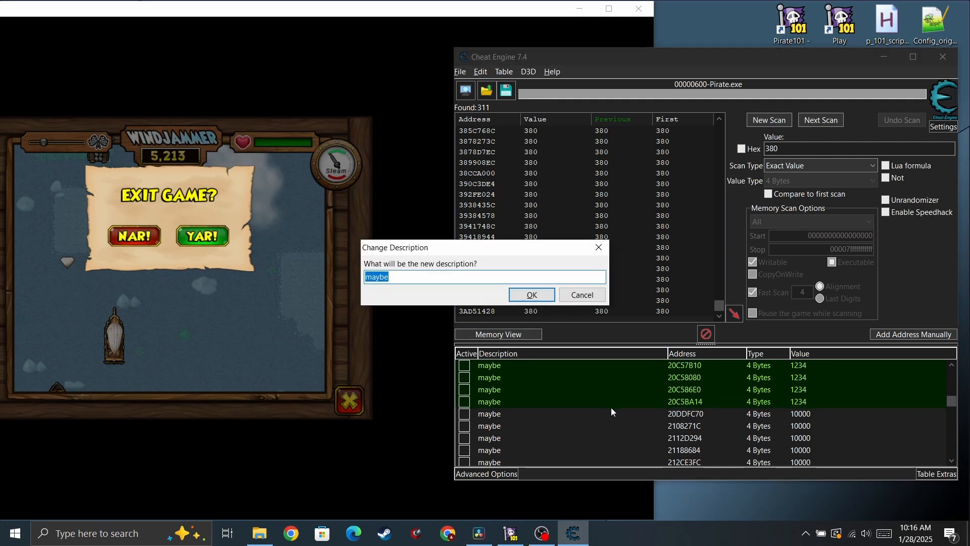
type("gett")
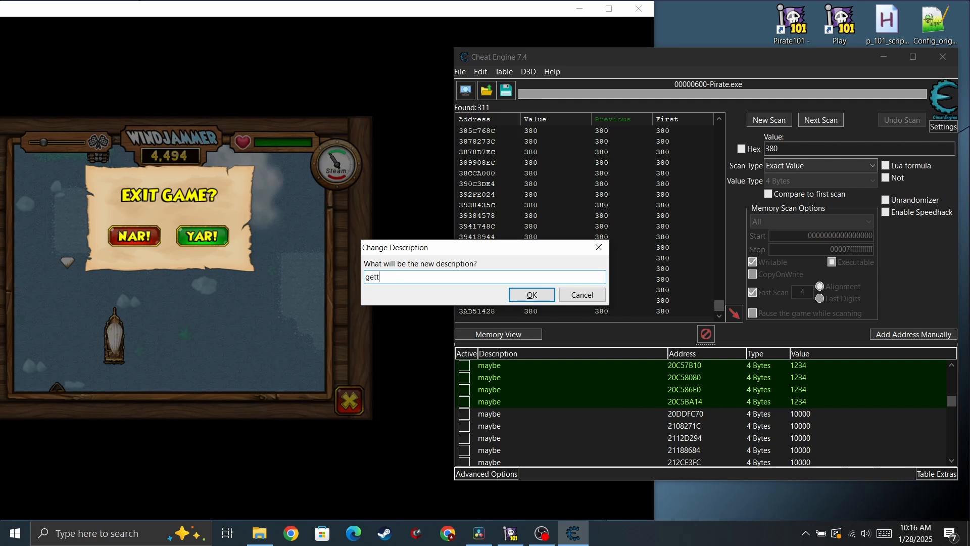
type("ing closer")
key("Return")
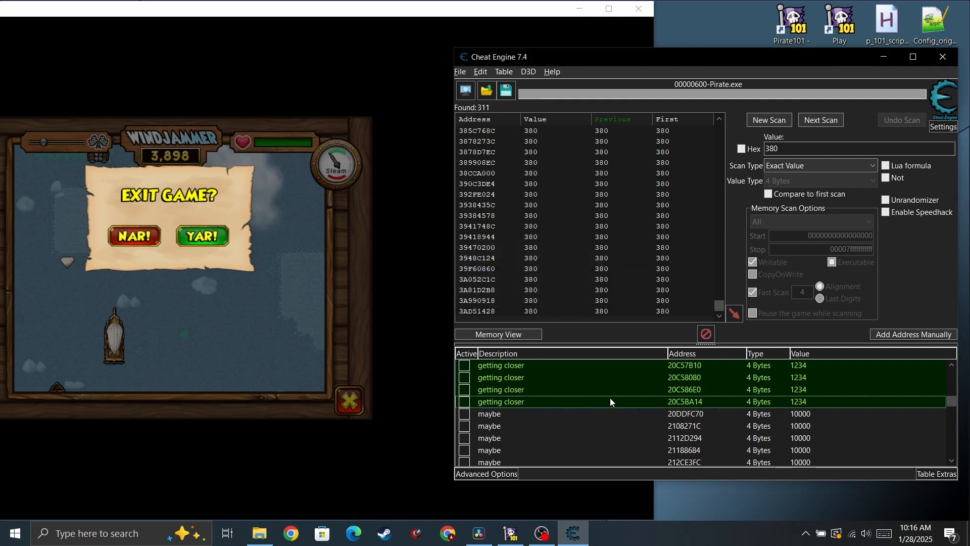
Set the value of the "getting closer" entries from 02802378 through 04DC0278 to 10000.
scroll(614, 401, "up", 5)
scroll(611, 399, "up", 10)
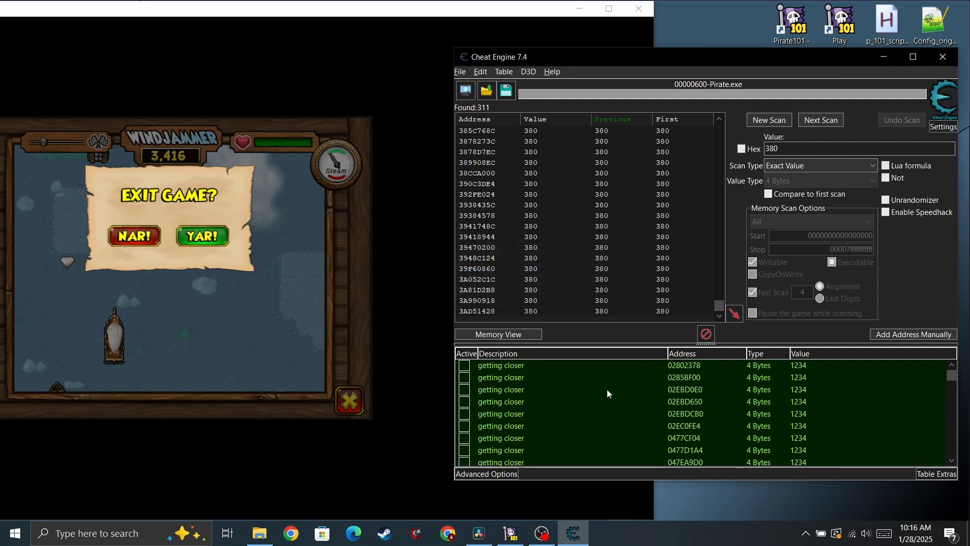
left_click(646, 364)
scroll(678, 410, "down", 5)
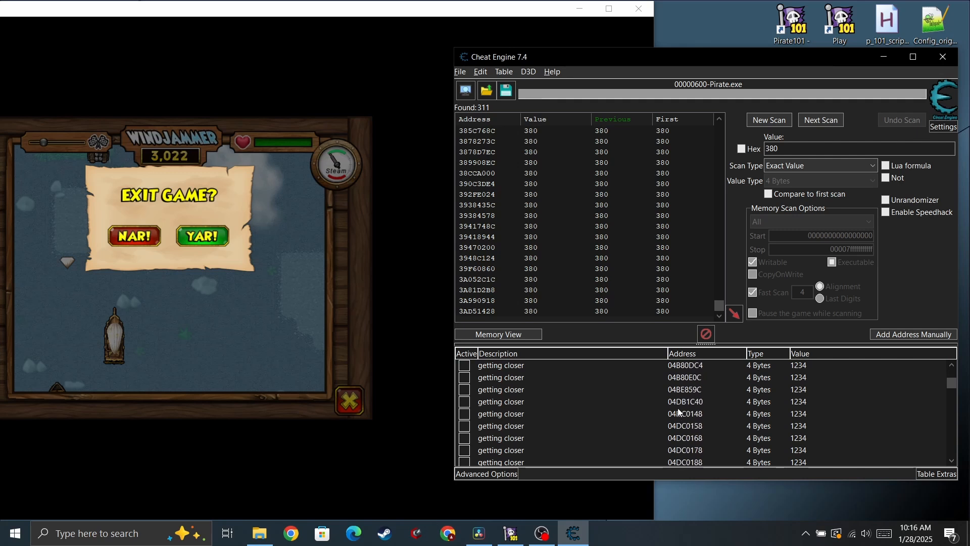
left_click(653, 415, "shift")
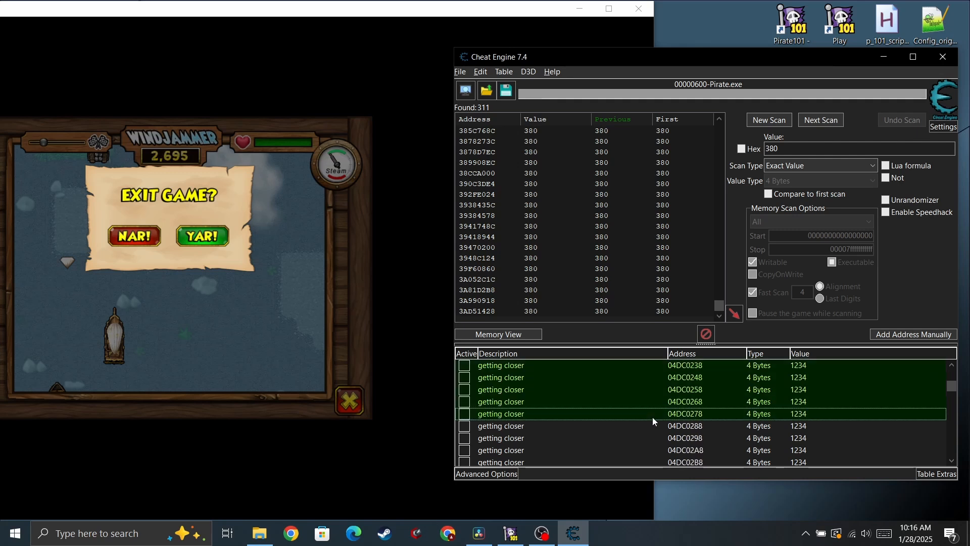
key("Return")
type("10")
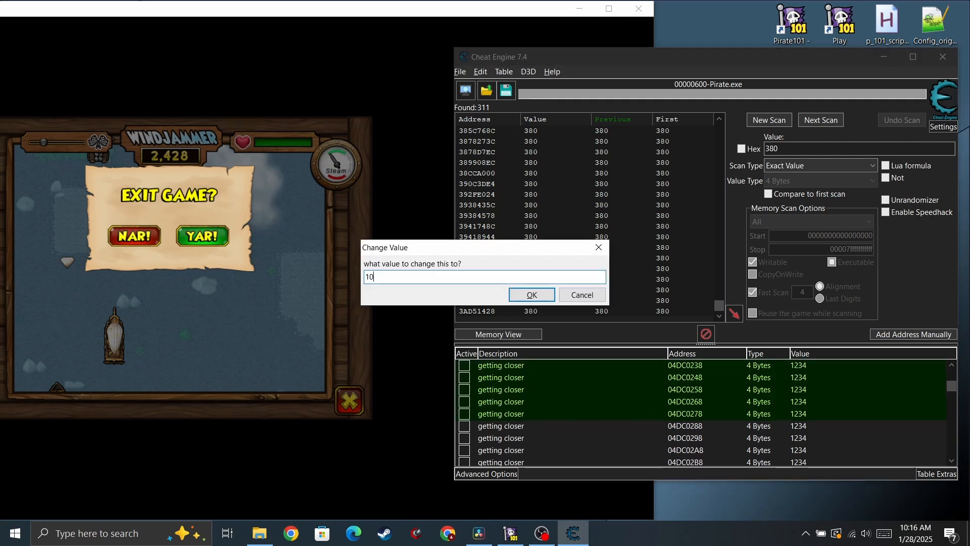
type("0000")
key("Return")
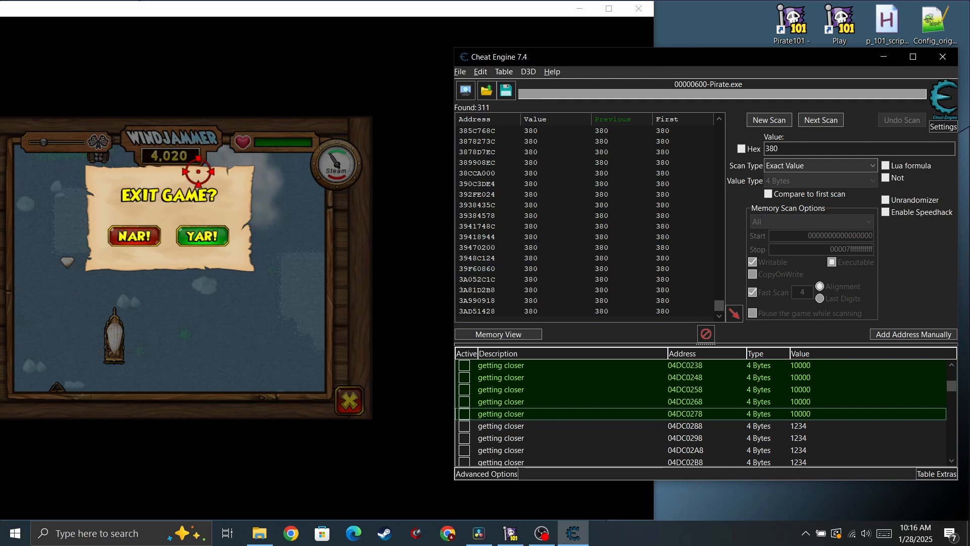
Change the description of the selected entries through 04DC0278 to "getting closerer".
scroll(603, 417, "up", 1)
double_click(603, 416)
key("End")
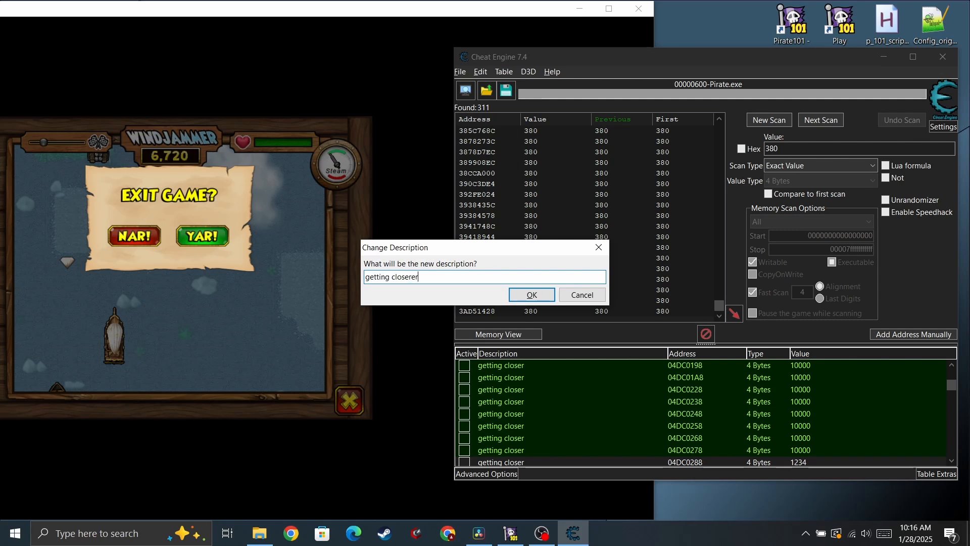
key("Return")
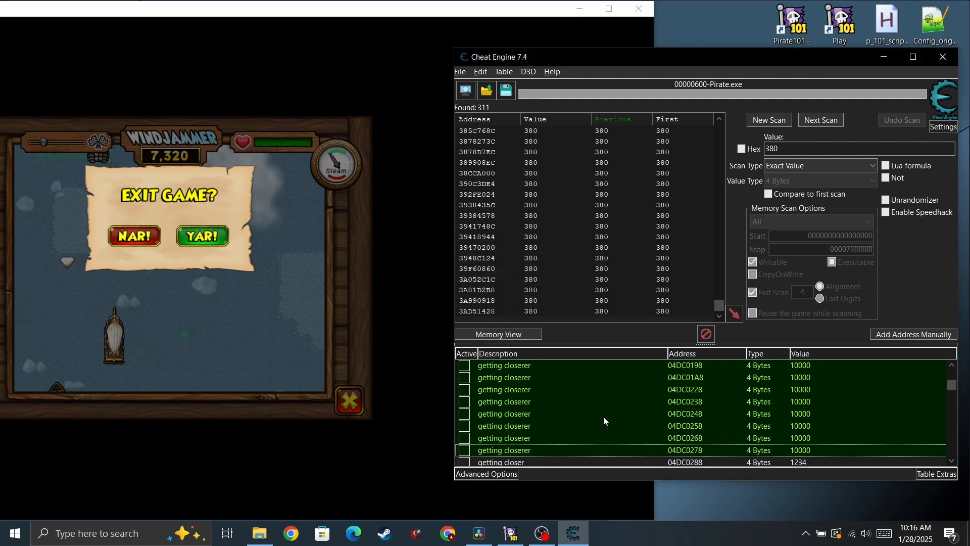
Set the value of the "getting closerer" entries from 02802378 through 0485CF28 to 1234.
scroll(601, 434, "up", 5)
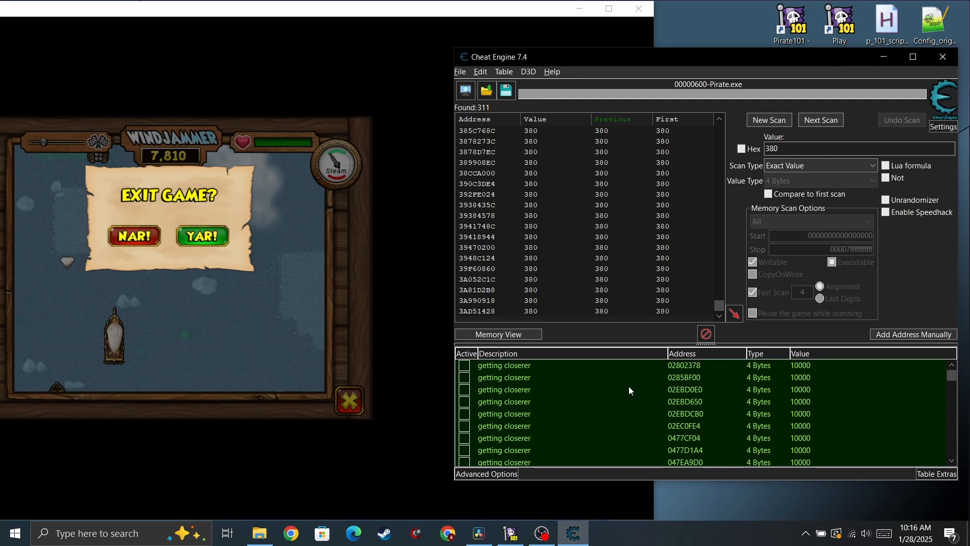
left_click(645, 370)
scroll(662, 402, "down", 3)
left_click(658, 407, "shift")
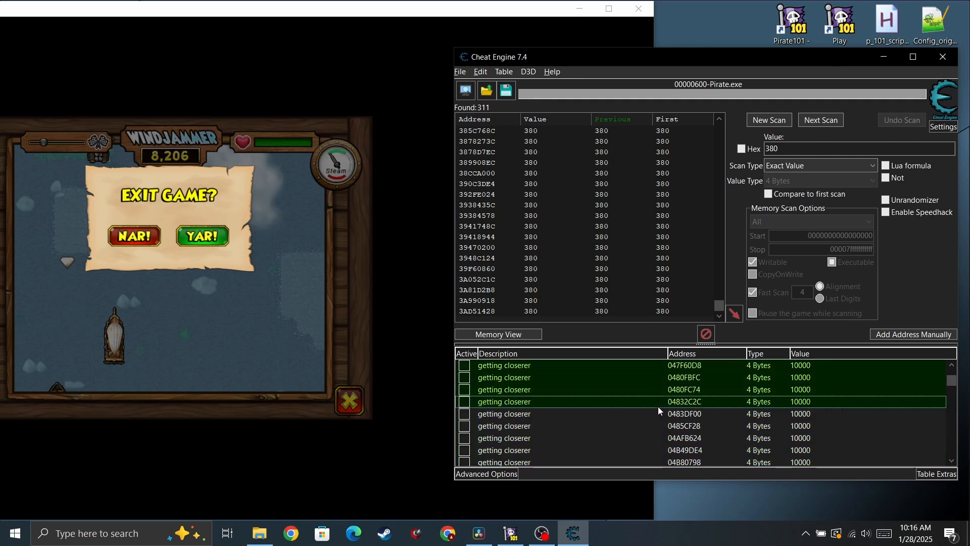
left_click(654, 426, "shift")
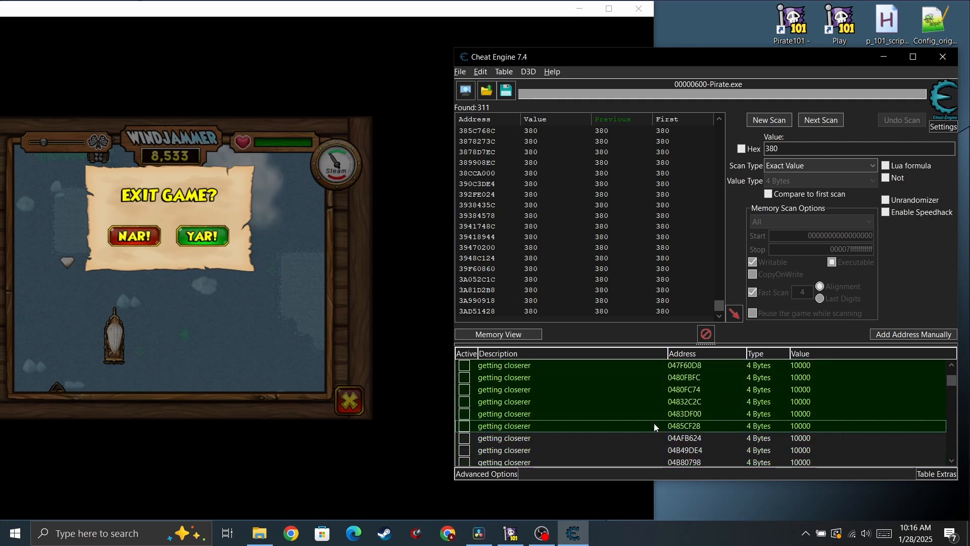
key("Return")
type("1234")
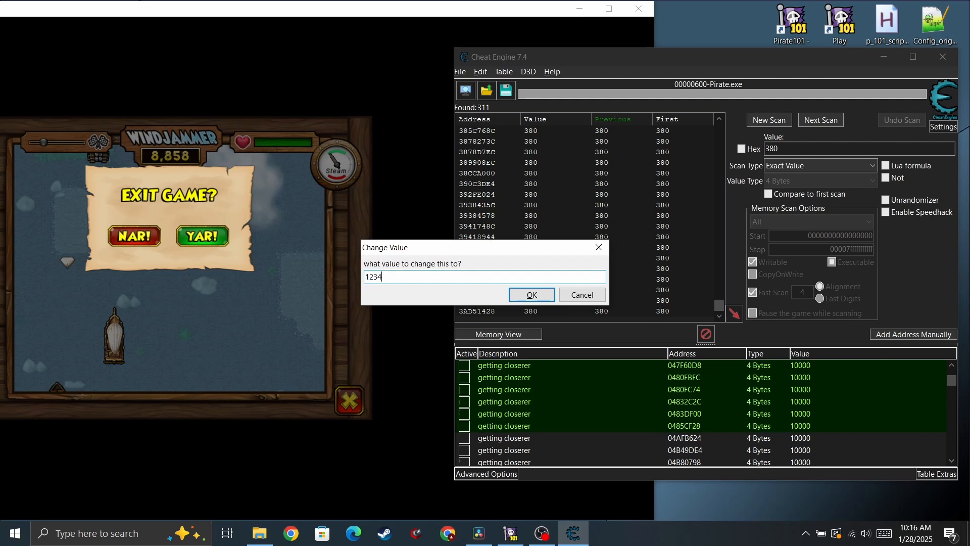
key("Return")
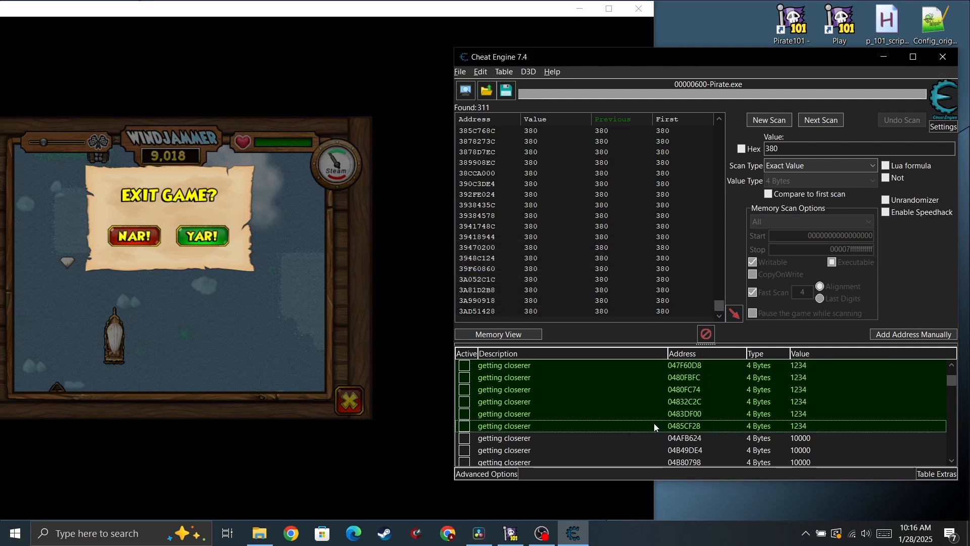
Change the description of the selected entries through 0485CF28 to "nope".
double_click(655, 425)
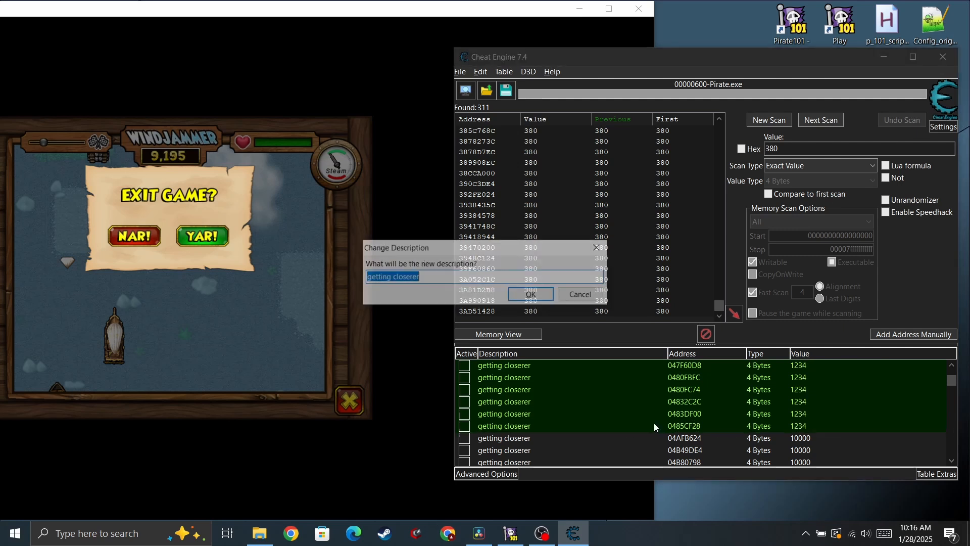
type("n")
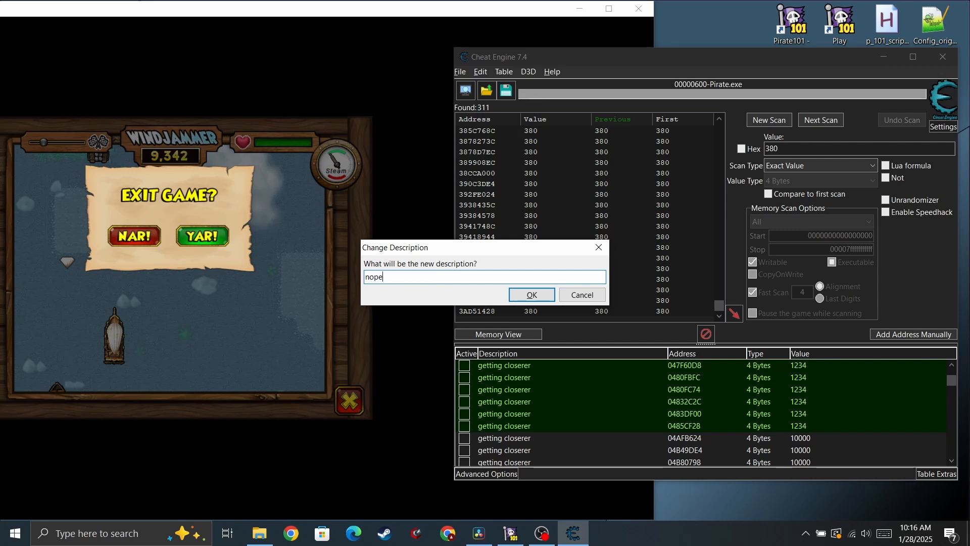
type("ope")
key("Return")
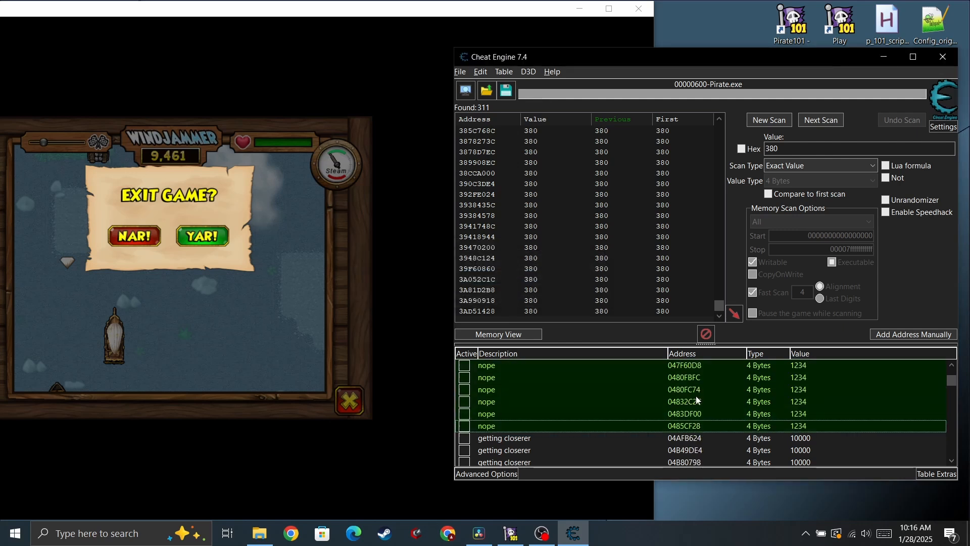
Set the value of the "getting closerer" entries from 04AFB624 through 04DC0188 to 1234.
left_click(685, 437)
scroll(684, 437, "down", 5)
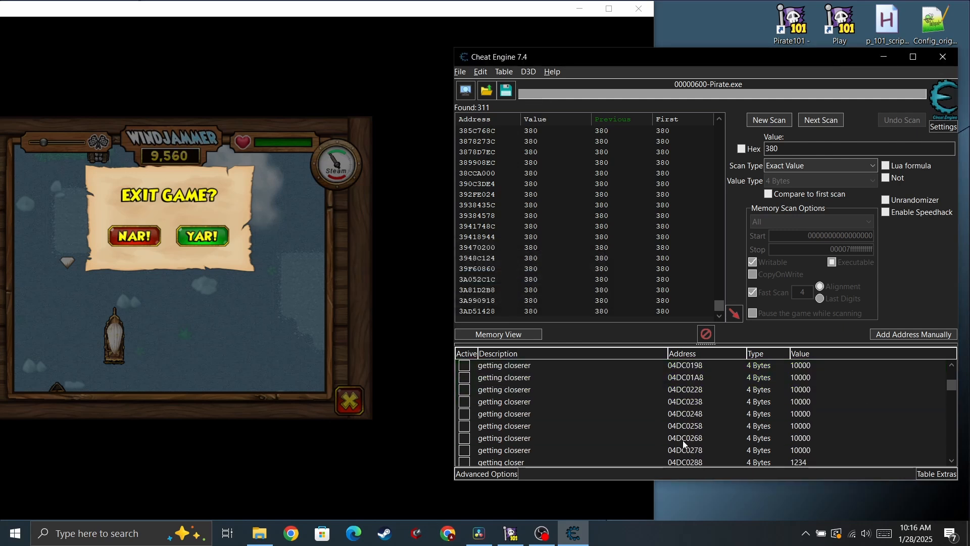
scroll(683, 441, "up", 2)
left_click(678, 434, "shift")
left_click(685, 424, "shift")
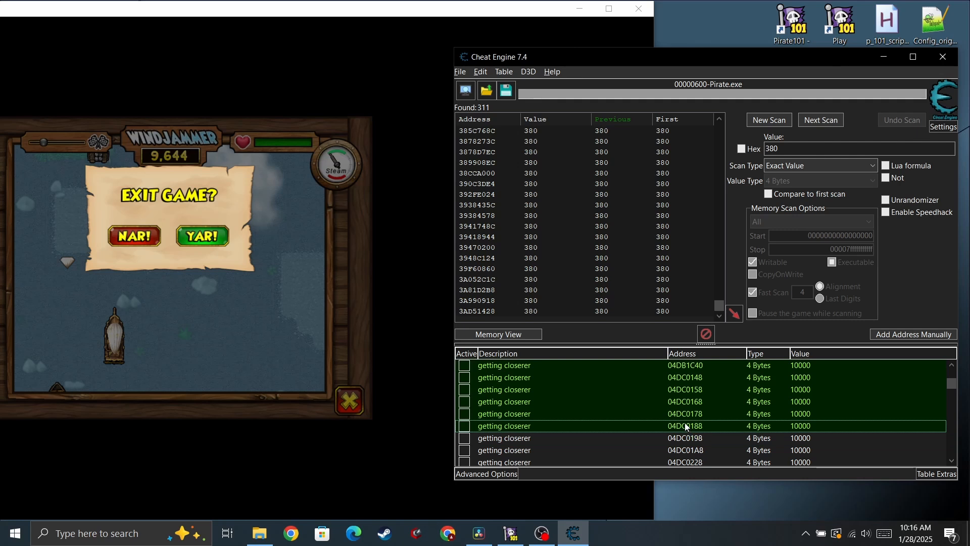
key("Return")
type("1234")
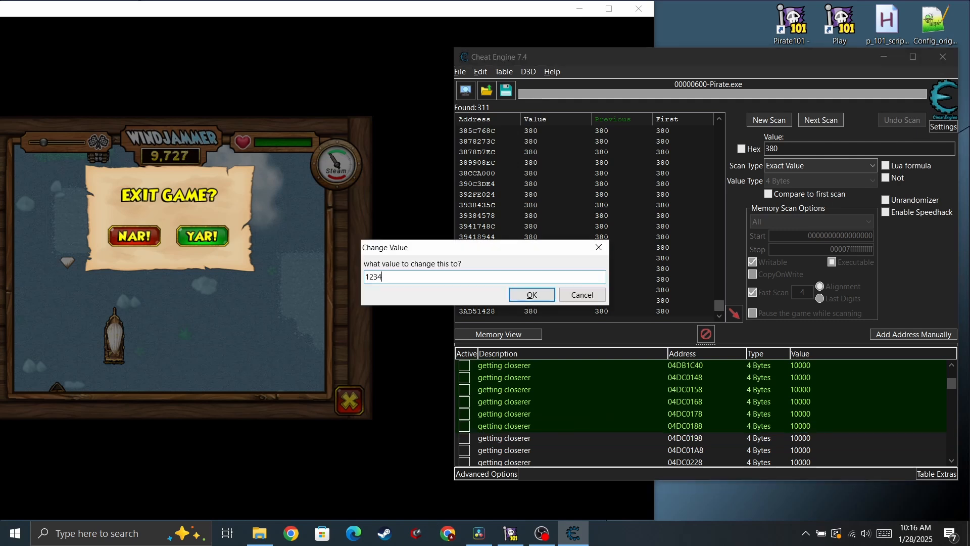
key("Return")
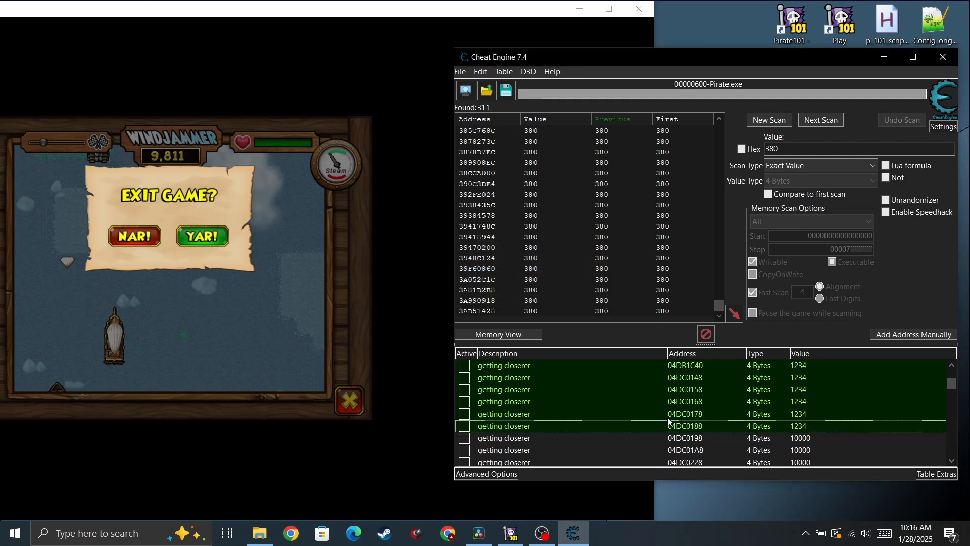
Change the description of the selected entries through 04DC0188 to "nope".
double_click(667, 423)
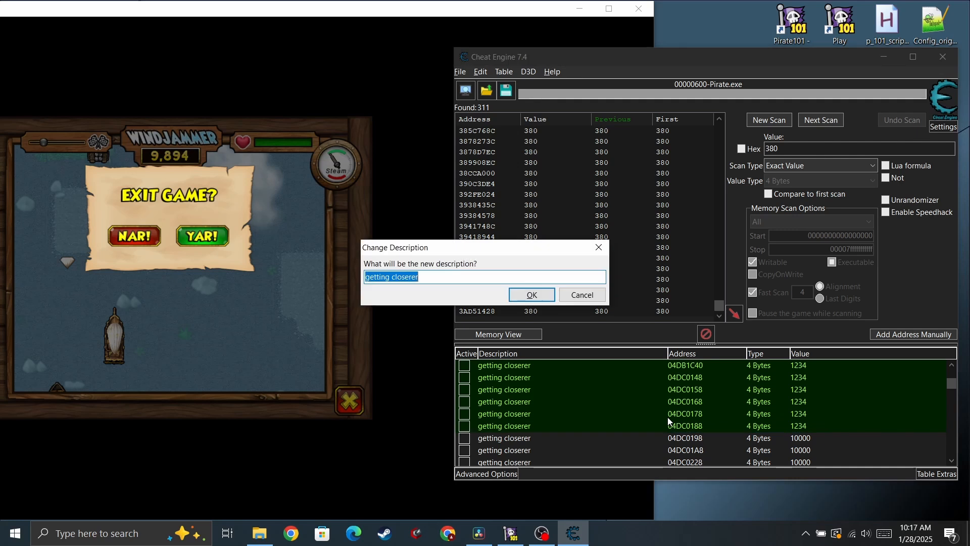
type("nope")
key("Return")
Set the value of the four "getting closerer" entries from 04DC0198 through 04DC0238 to 1234.
scroll(641, 381, "down", 1)
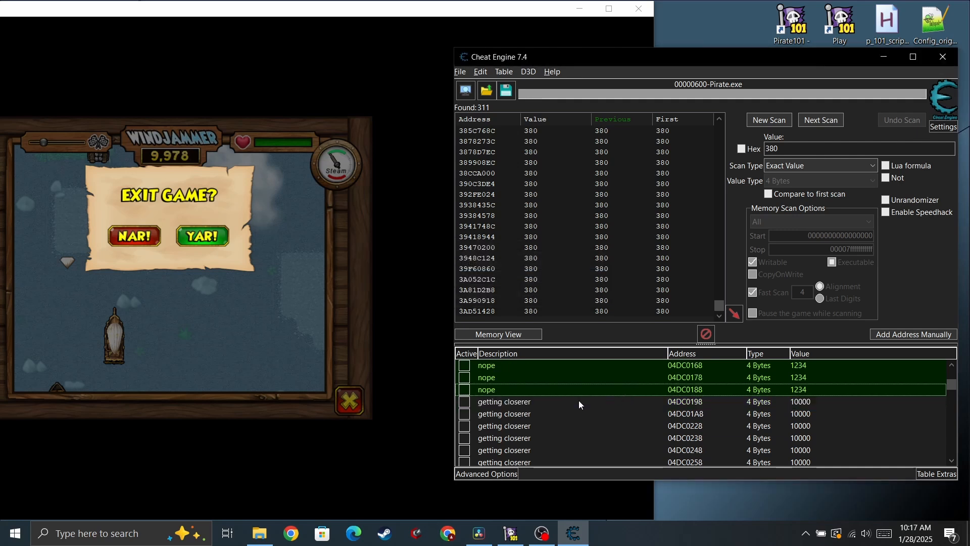
left_click(578, 401)
scroll(583, 404, "down", 2)
scroll(585, 406, "up", 1)
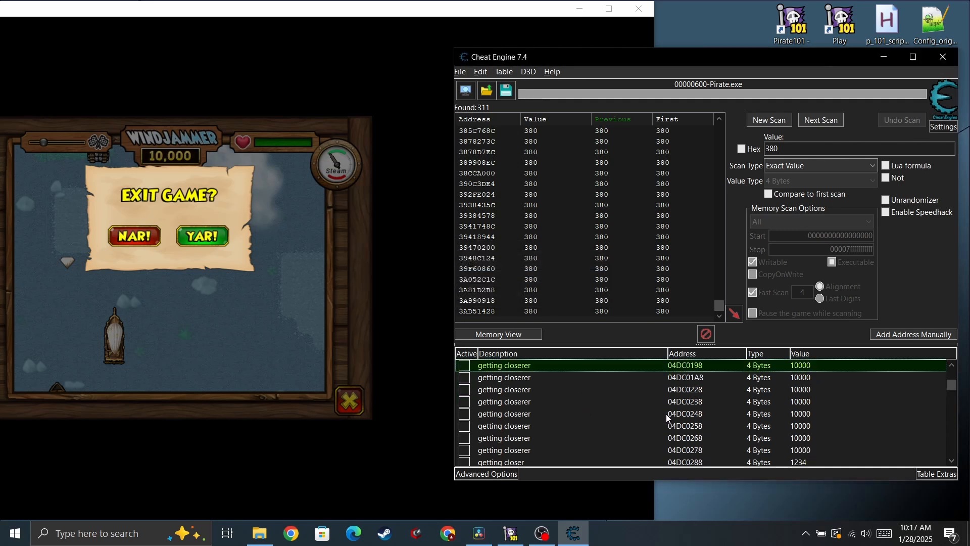
left_click(644, 413, "shift")
left_click(657, 402, "shift")
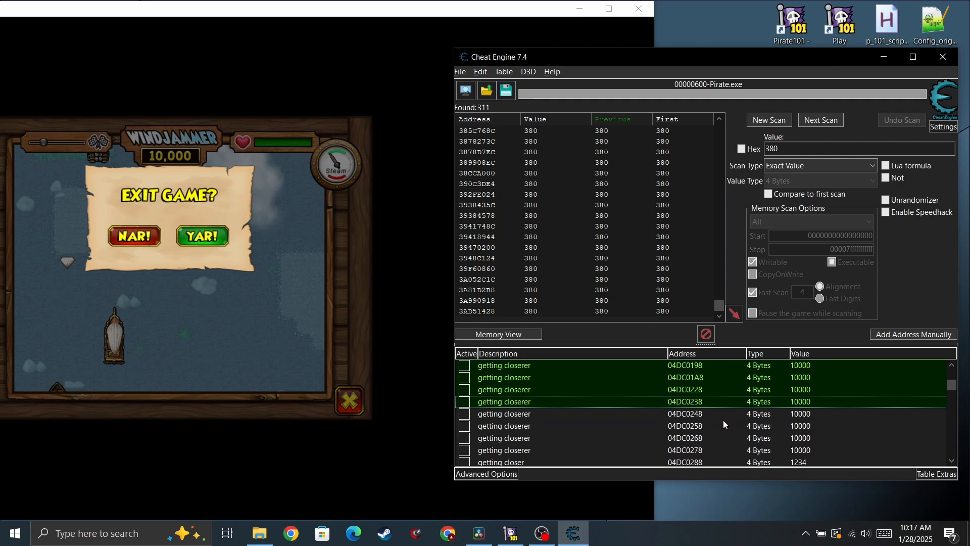
scroll(723, 421, "up", 3)
scroll(723, 420, "down", 3)
key("Return")
type("1234")
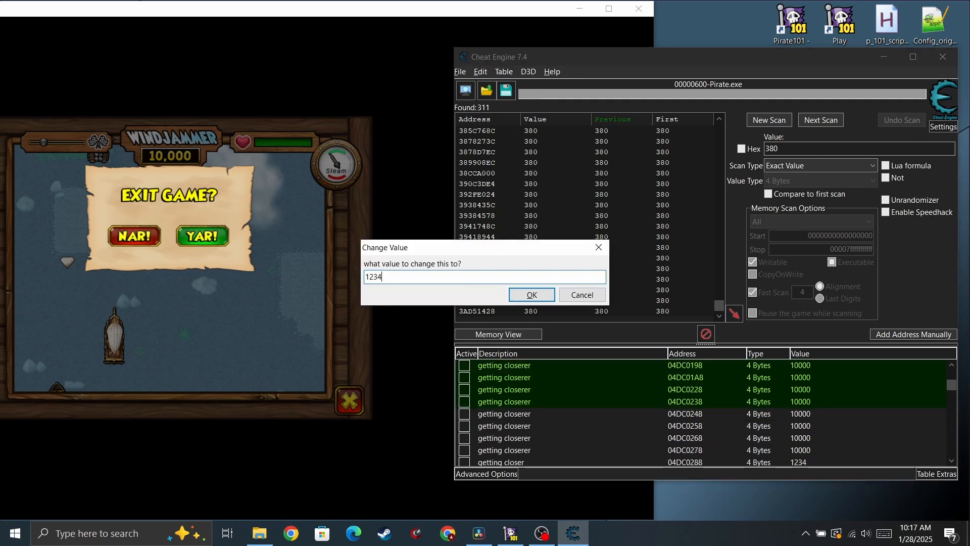
key("Return")
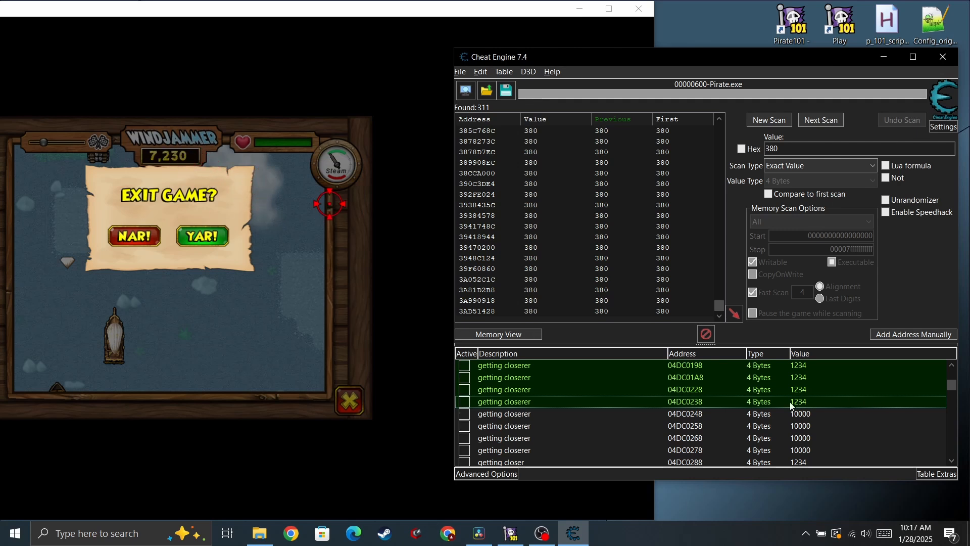
Change the description of the selected entries from 04DC0198 through 04DC0238 to "possible correct".
scroll(791, 403, "up", 1)
key("ctrl+Return")
type("co")
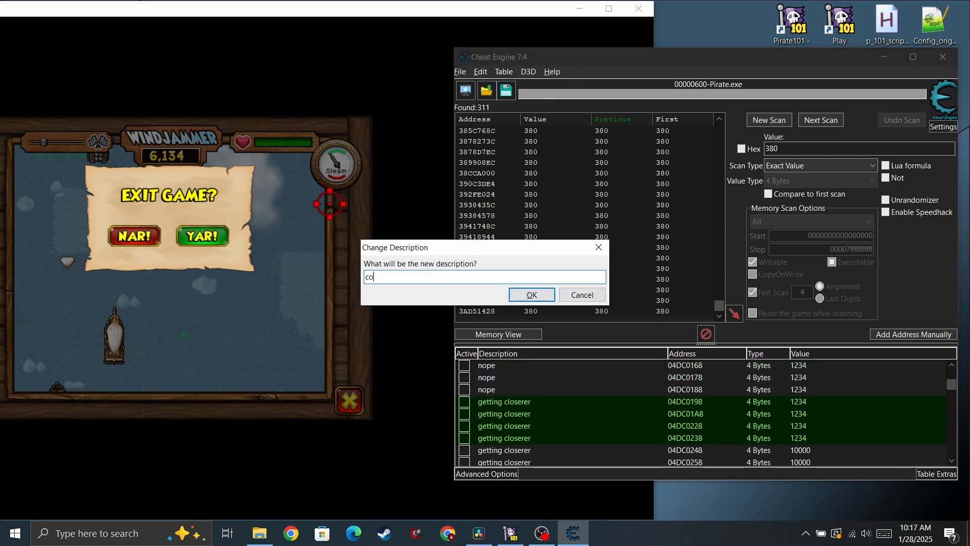
type("rrect ll")
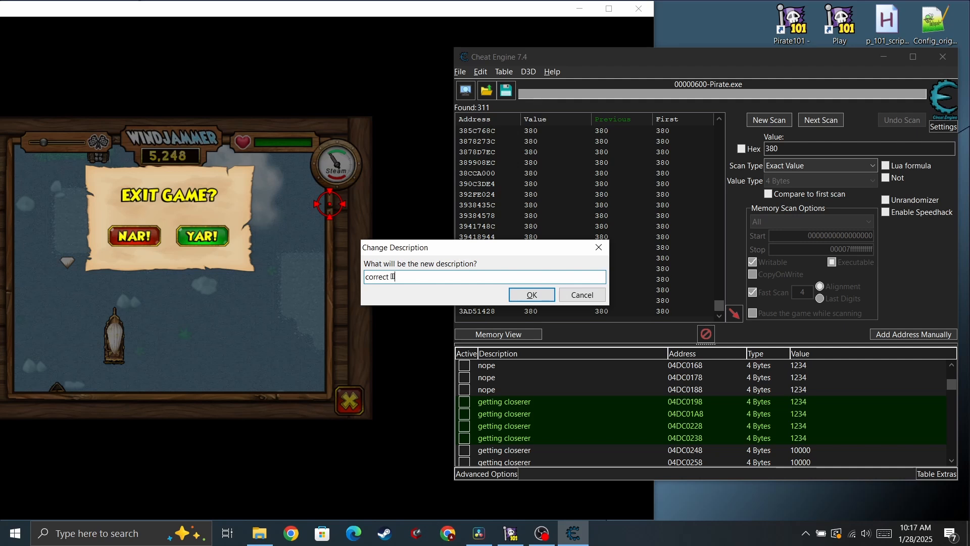
key("BackSpace")
key("BackSpace")
key("BackSpace")
key("BackSpace")
key("BackSpace")
key("BackSpace")
key("BackSpace")
key("BackSpace")
key("BackSpace")
type("poss")
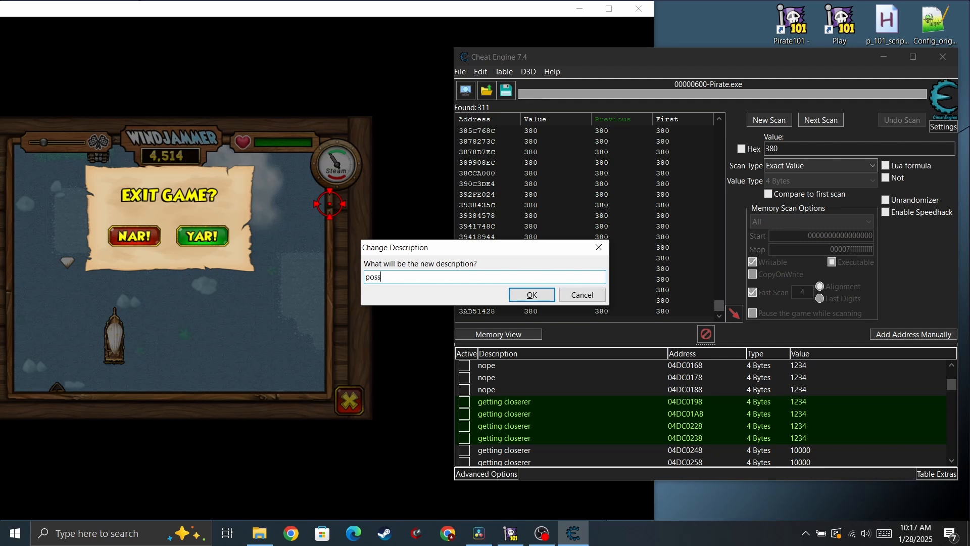
type("ible correct")
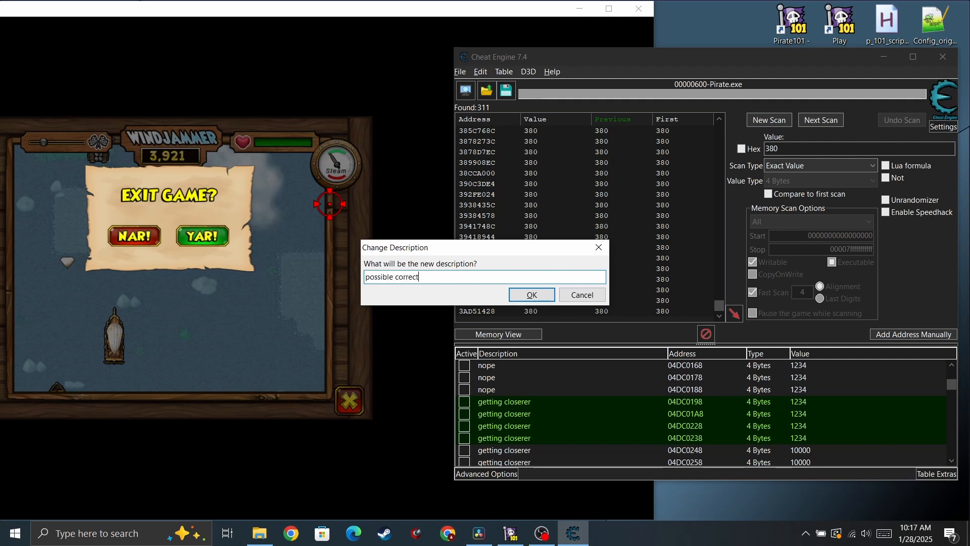
key("Return")
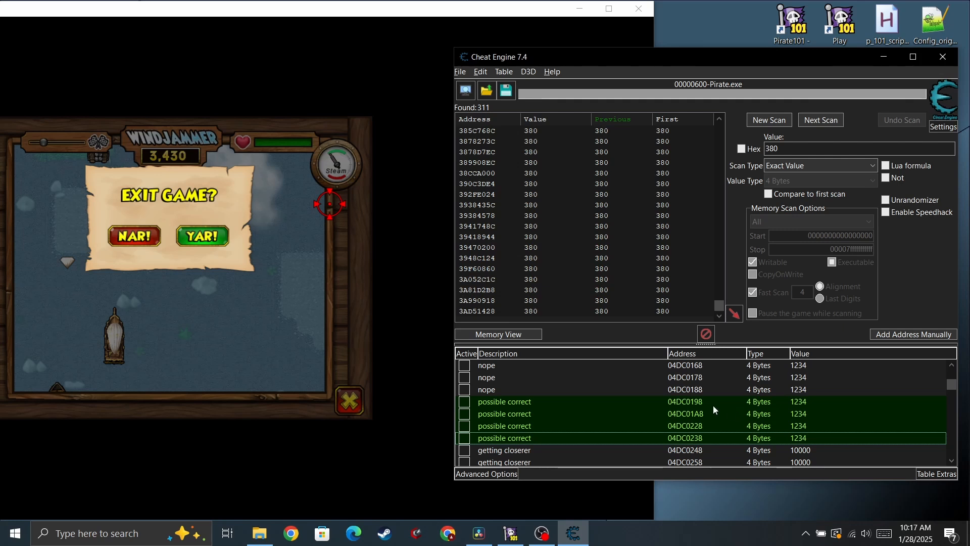
Set the value of the "possible correct" entries 04DC0198 and 04DC01A8 to 10000.
left_click(714, 406)
left_click(687, 417, "shift")
key("Return")
type("10")
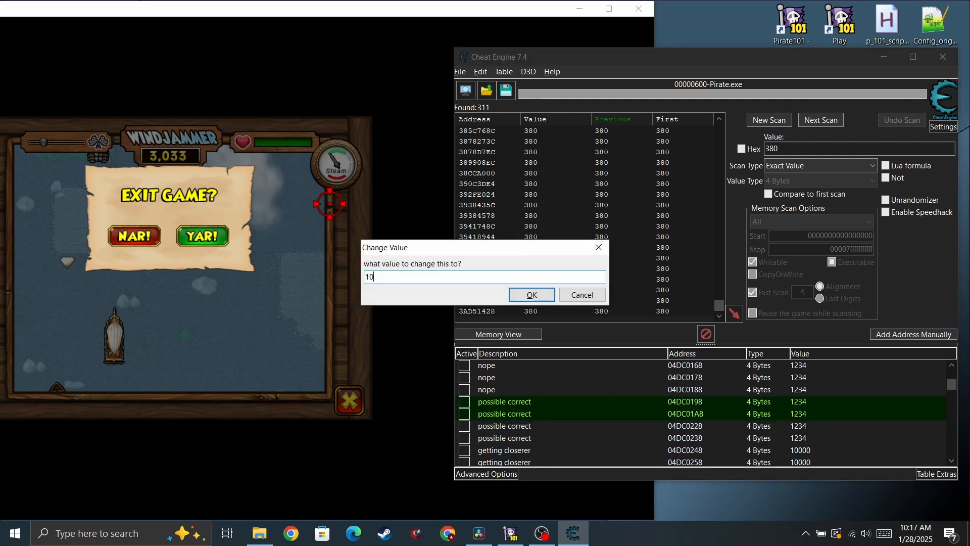
type("000")
key("Return")
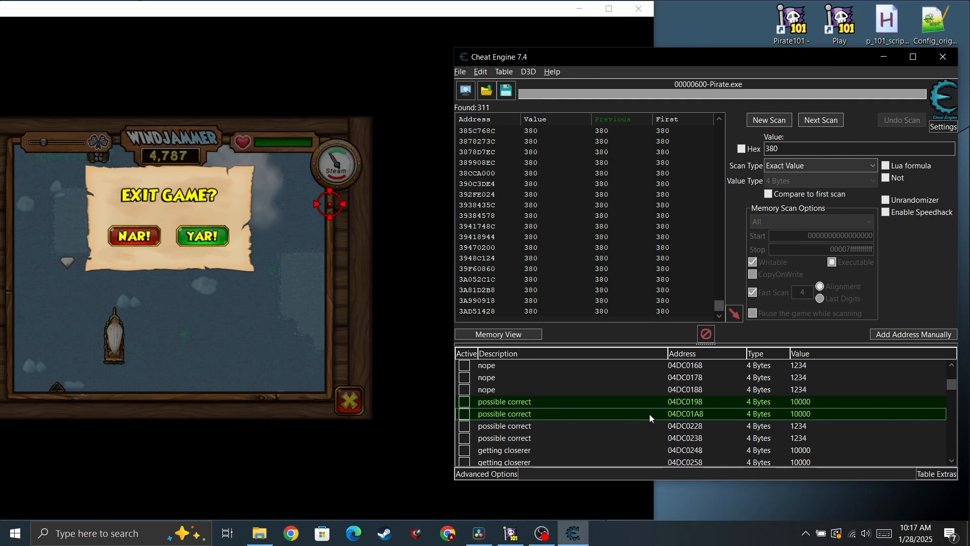
Change the description of the entries 04DC0198 and 04DC01A8 to "one of these".
double_click(649, 414)
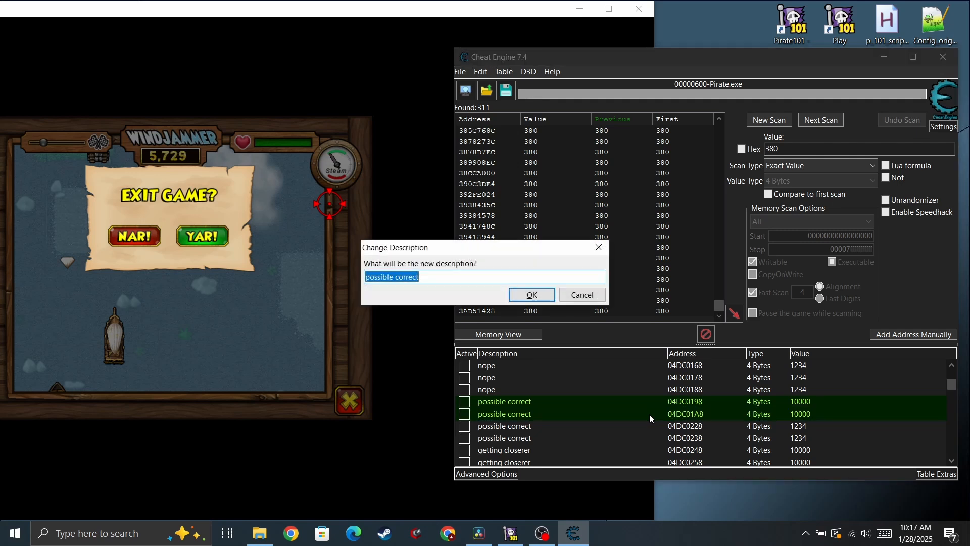
type("one of these")
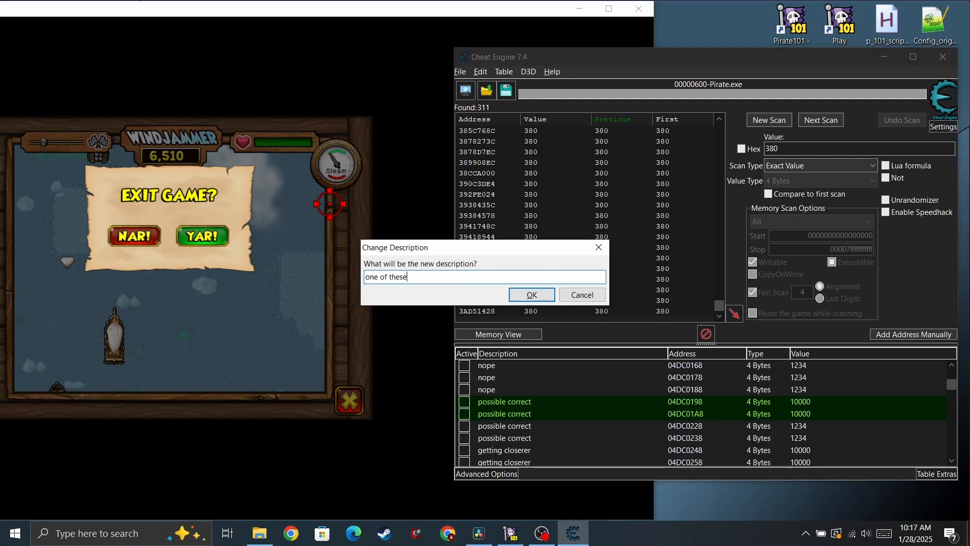
key("Return")
Set the values of the two "one of these" entries, 04DC0198 and 04DC01A8, to 1234 one at a time.
left_click(662, 405)
key("Return")
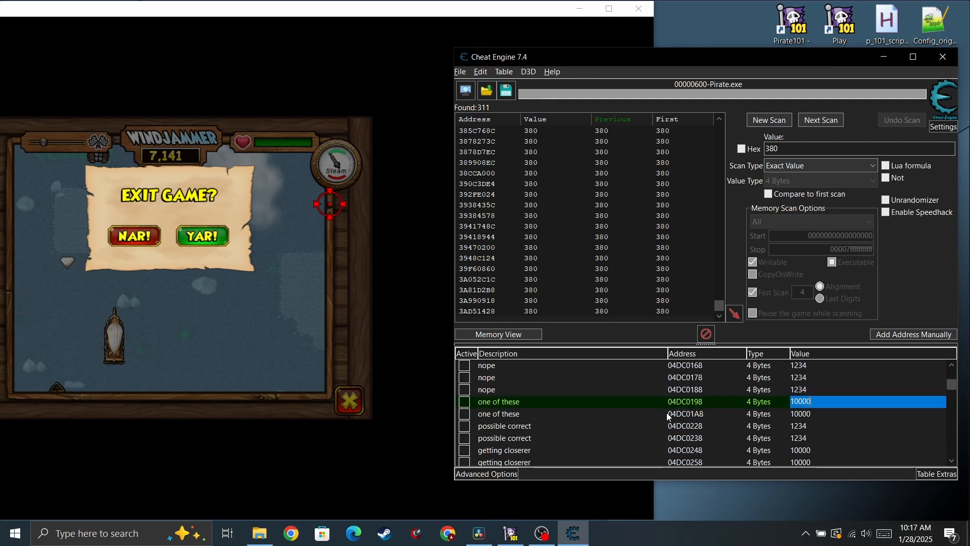
type("1234")
key("Return")
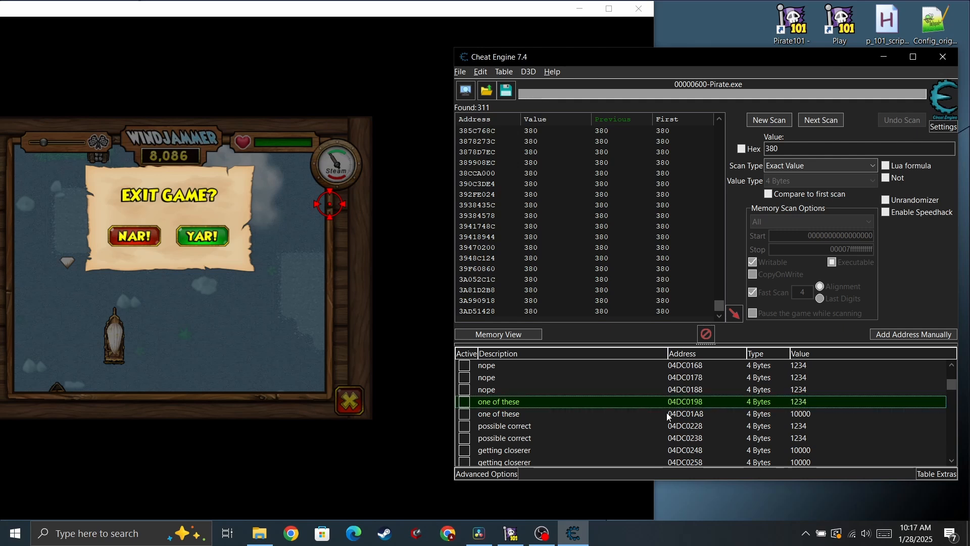
left_click(744, 412)
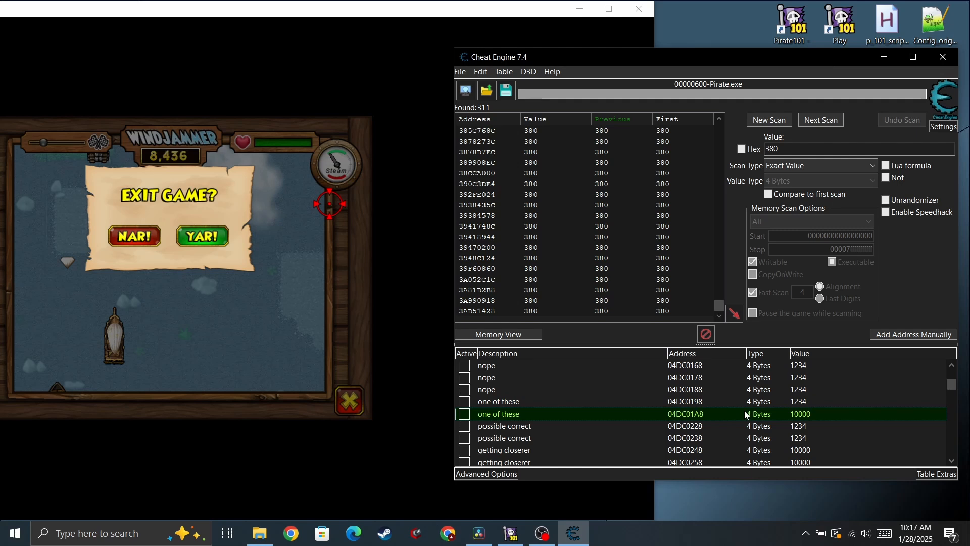
key("Return")
type("1234")
key("Return")
Change the description of the entry 04DC01A8 to "THIS IS IT".
double_click(516, 410)
type("this is ")
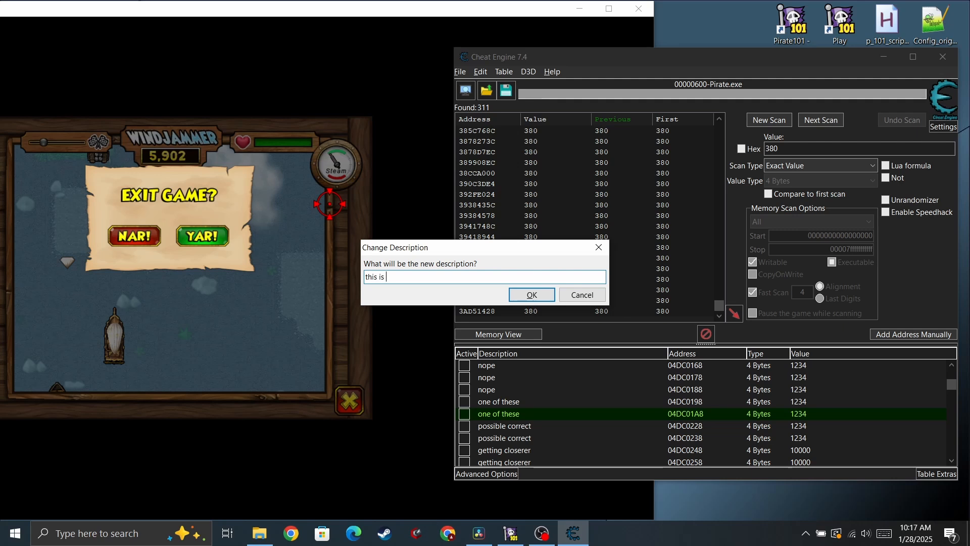
type("the")
key("BackSpace")
key("BackSpace")
key("BackSpace")
key("BackSpace")
key("BackSpace")
key("BackSpace")
key("BackSpace")
key("BackSpace")
key("BackSpace")
key("BackSpace")
key("BackSpace")
type("THIS IS TI")
key("BackSpace")
key("BackSpace")
type("IT")
key("Return")
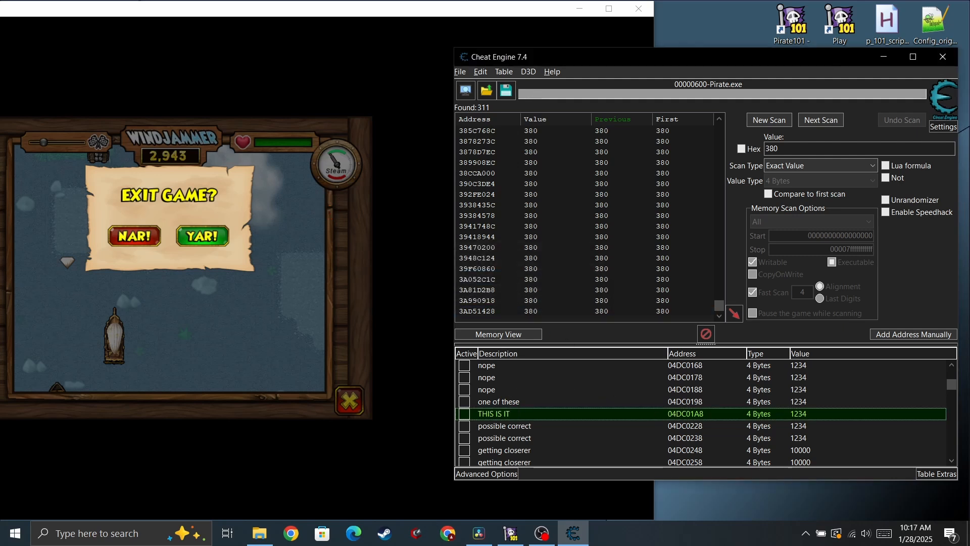
Set the value of the "THIS IS IT" entry to 100000.
double_click(802, 414)
type("10")
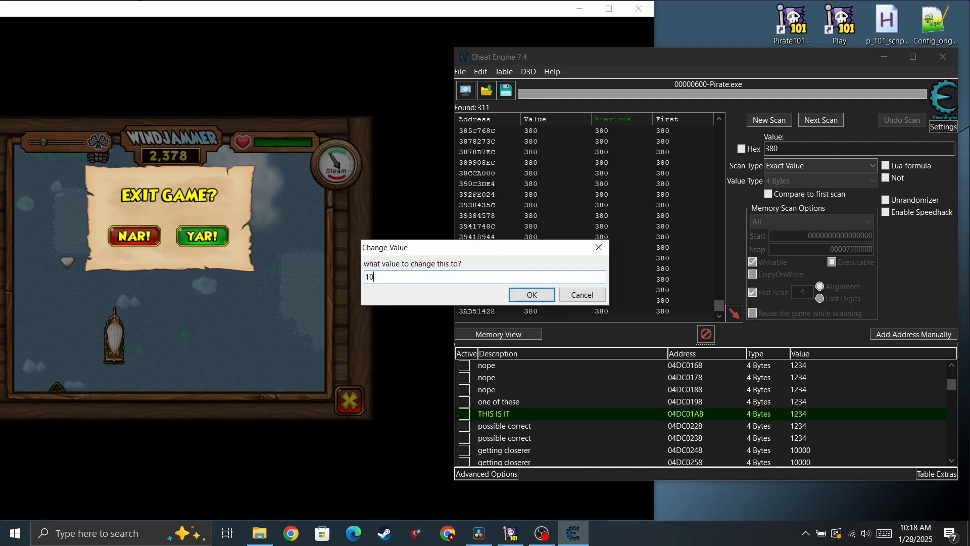
type("0000")
key("Return")
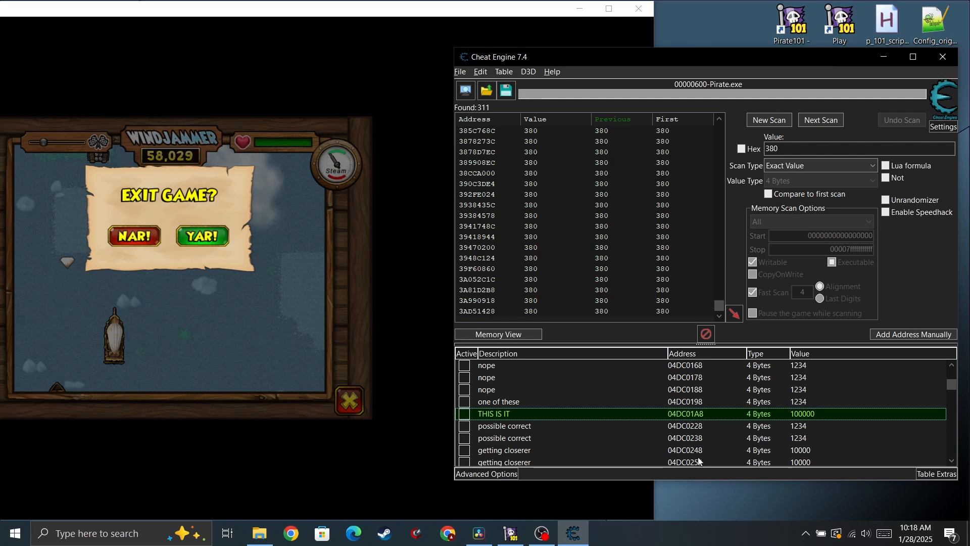
Find out what accesses the "THIS IS IT" address, attaching the debugger, and show the mov ecx,[eax] instruction in the disassembler.
right_click(579, 416)
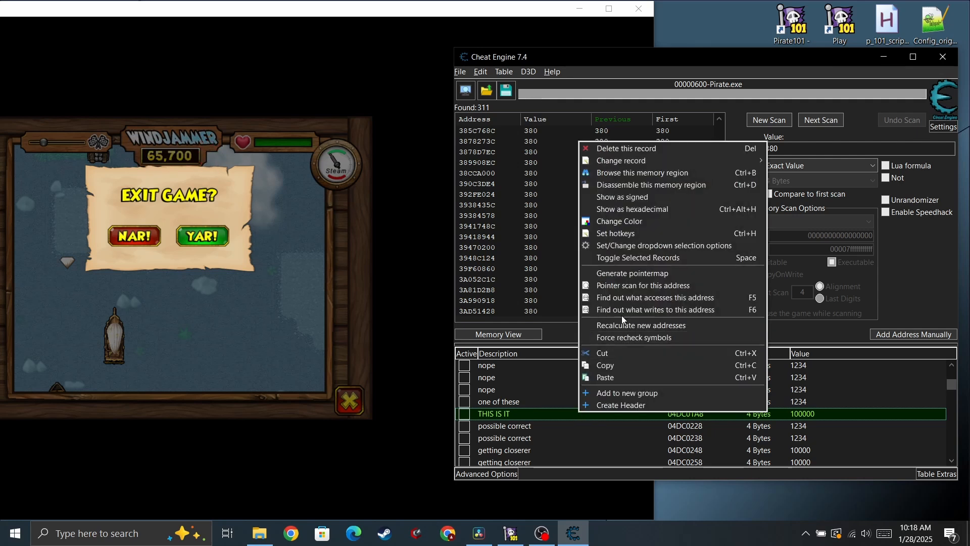
left_click(657, 302)
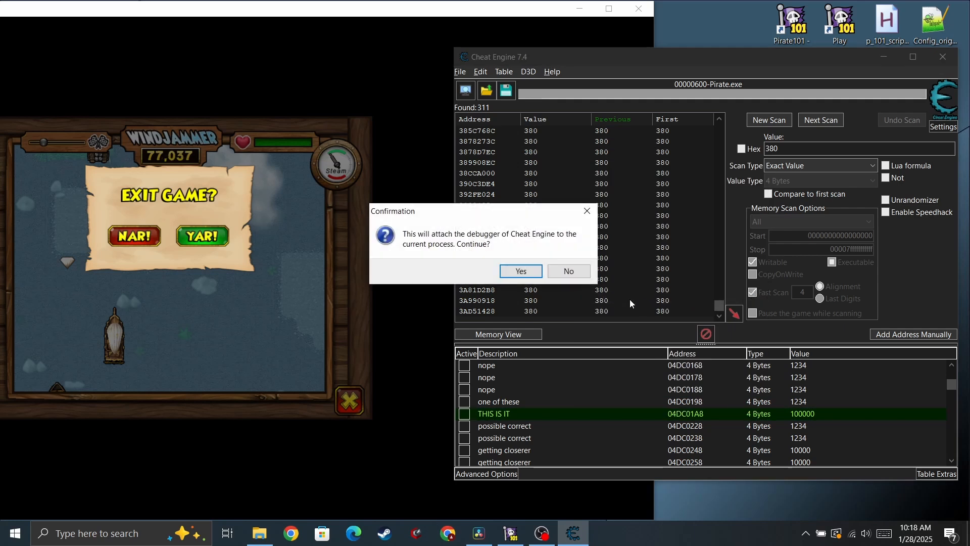
left_click(522, 272)
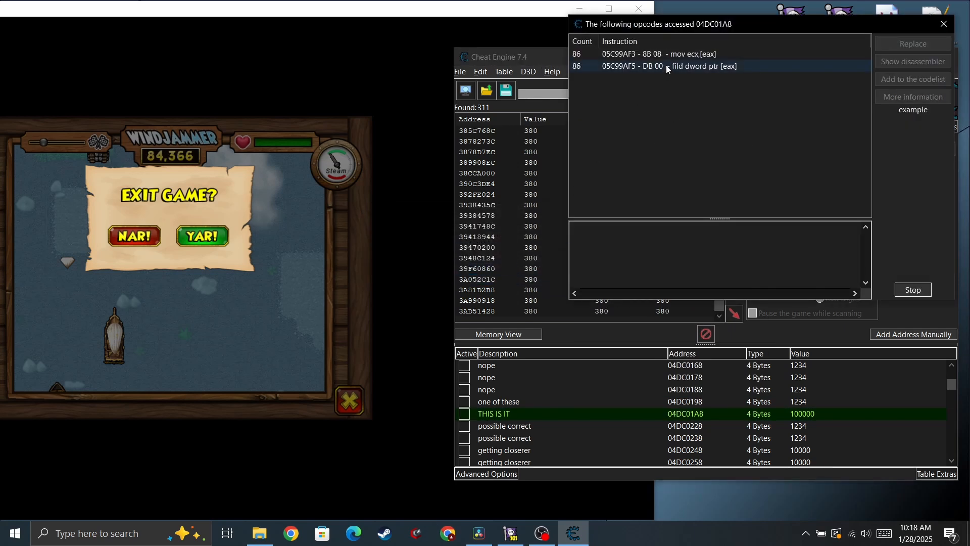
left_click(680, 56)
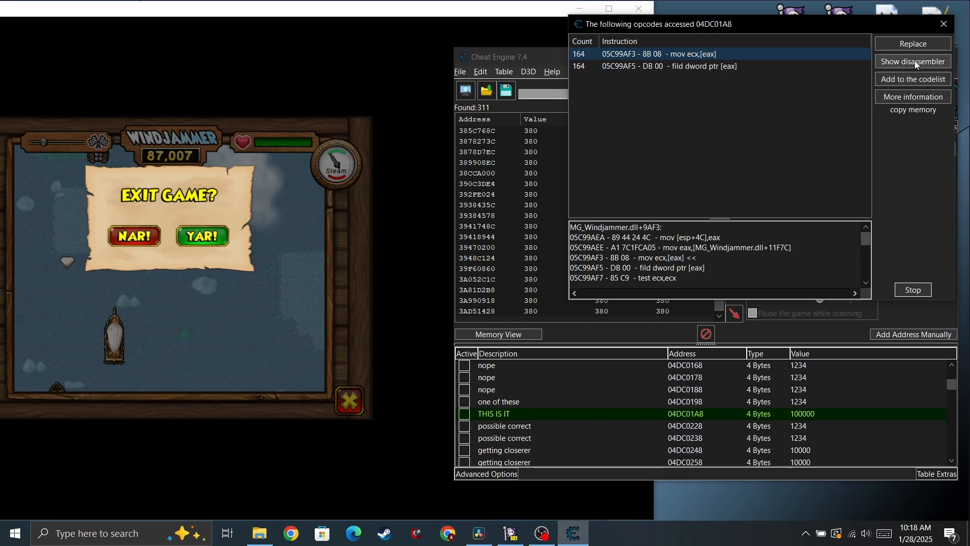
left_click(915, 61)
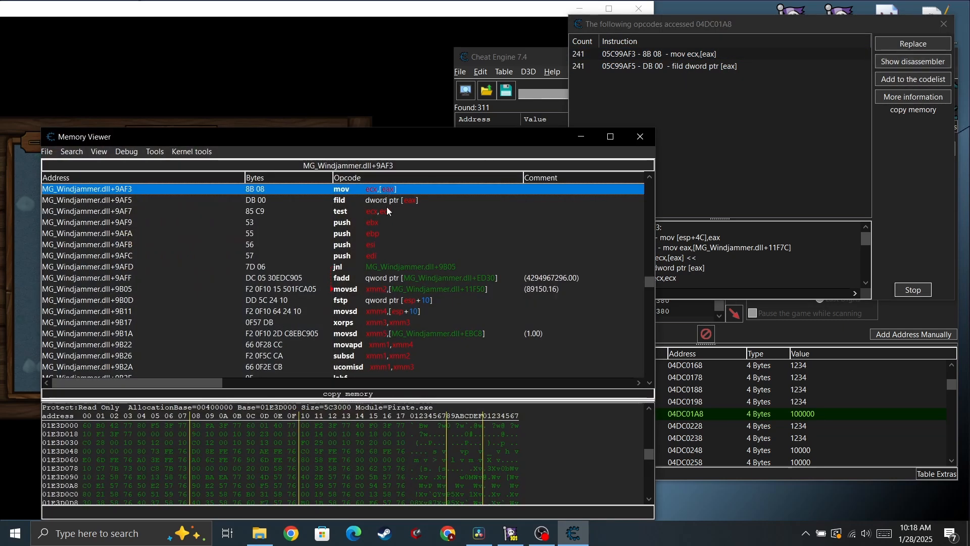
Add the instruction at MG_Windjammer.dll+9AF3 to the code list, named "Windjammer score is here!! :mov ecx,[eax]".
scroll(386, 207, "up", 1)
right_click(380, 212)
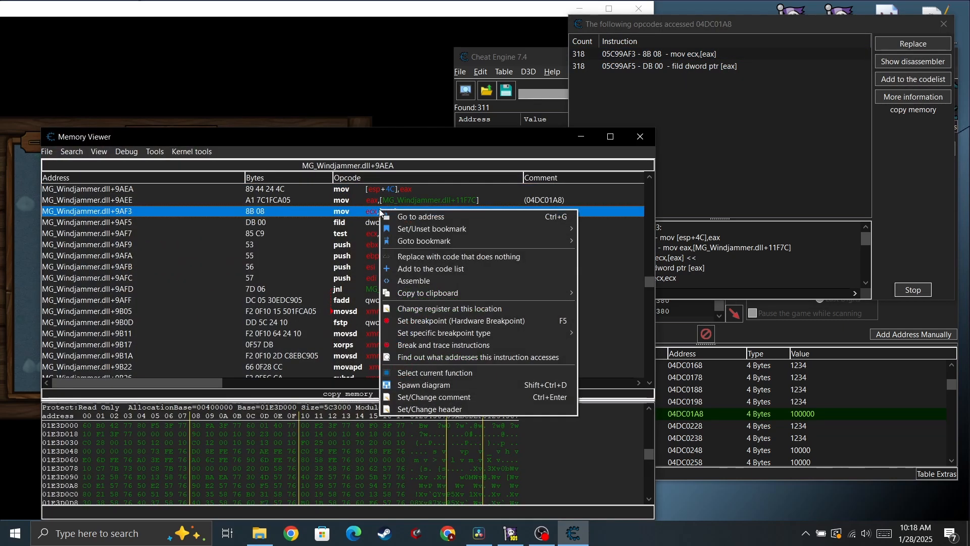
left_click(439, 269)
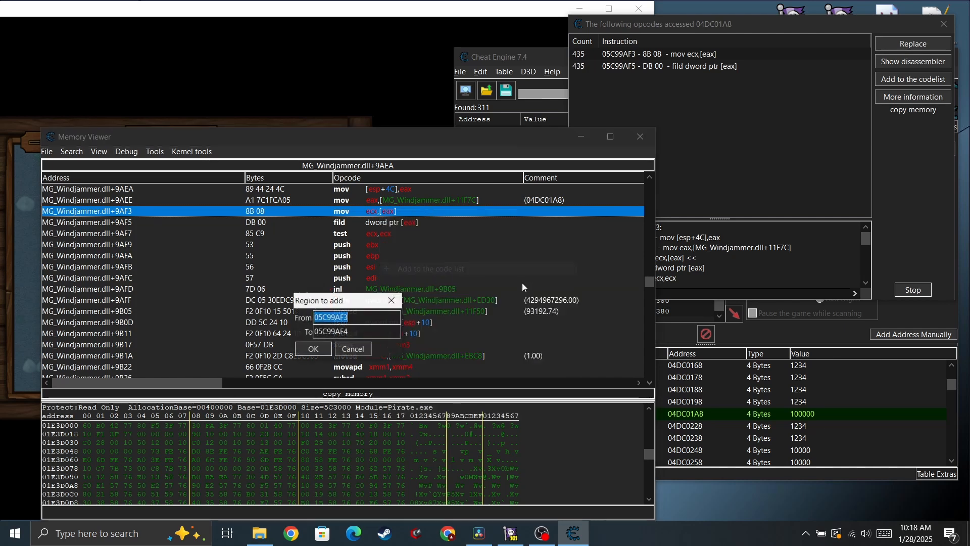
left_click(322, 351)
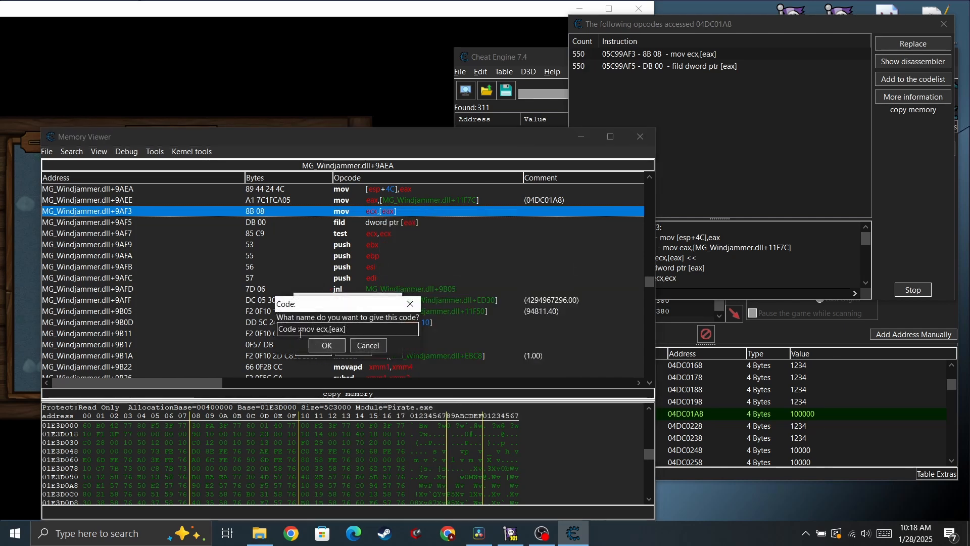
double_click(287, 329)
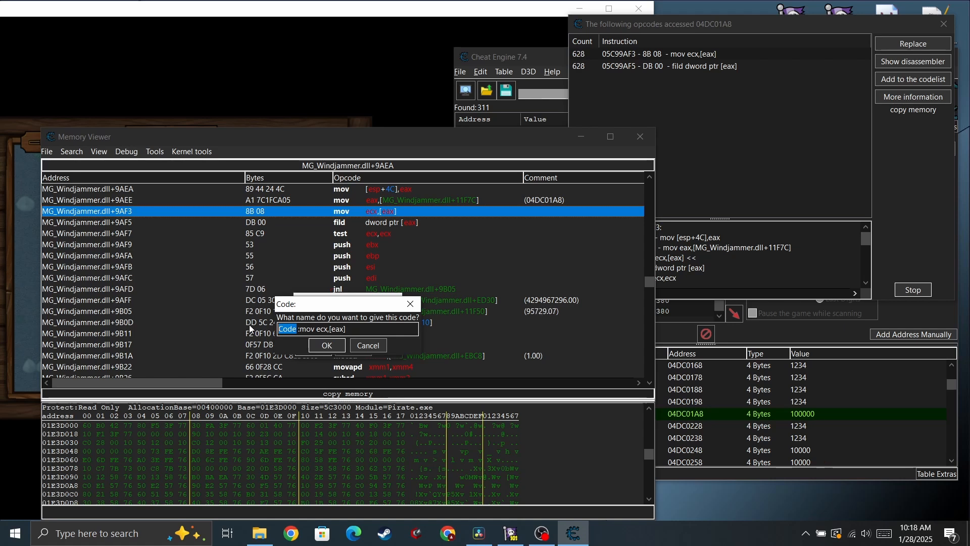
type("Windjammer")
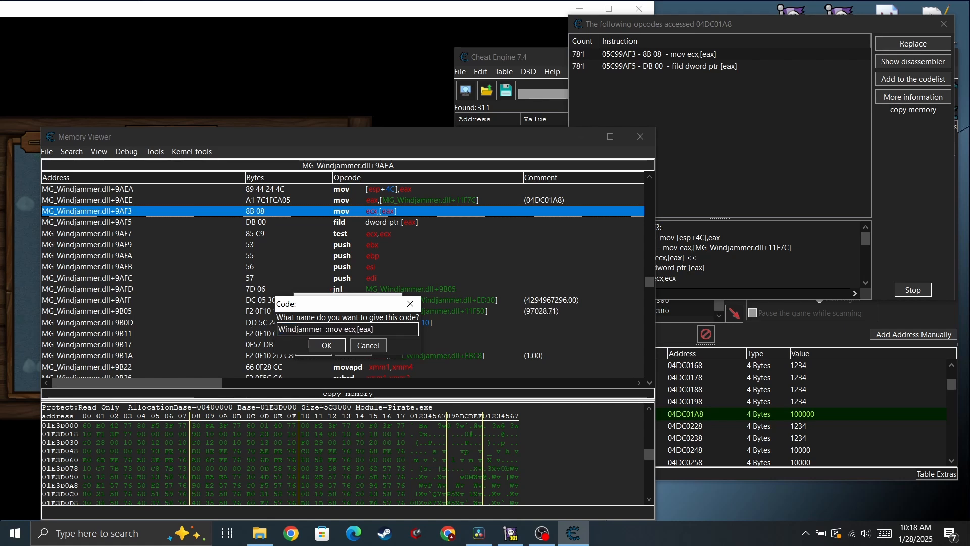
type(" score is he")
type("re!!")
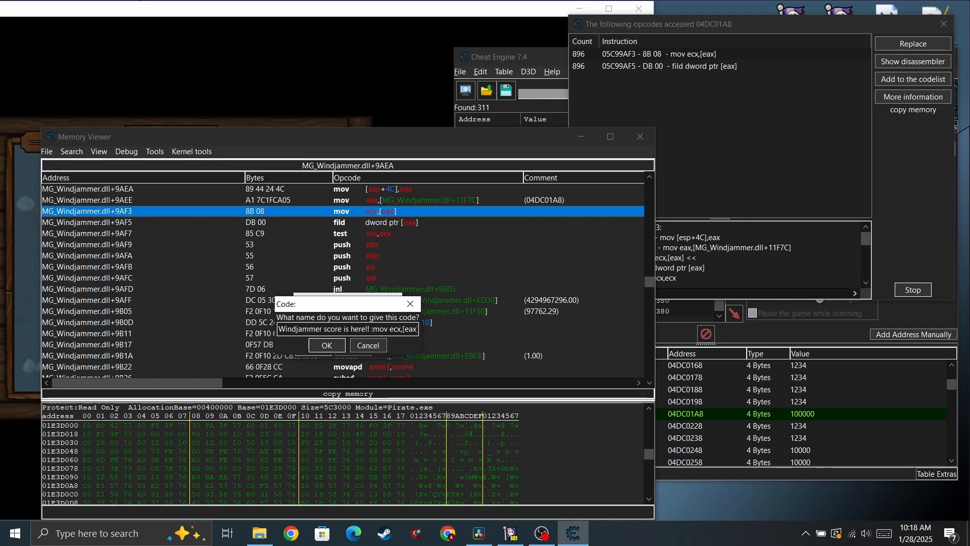
key("Return")
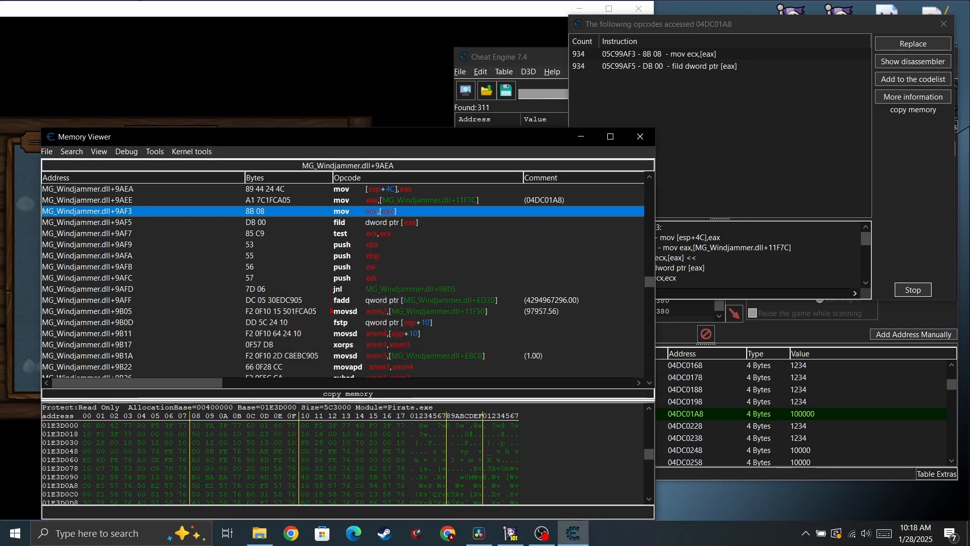
Open the code list and use its saved Windjammer score entry to return to that instruction from elsewhere in the disassembly.
left_click(513, 50)
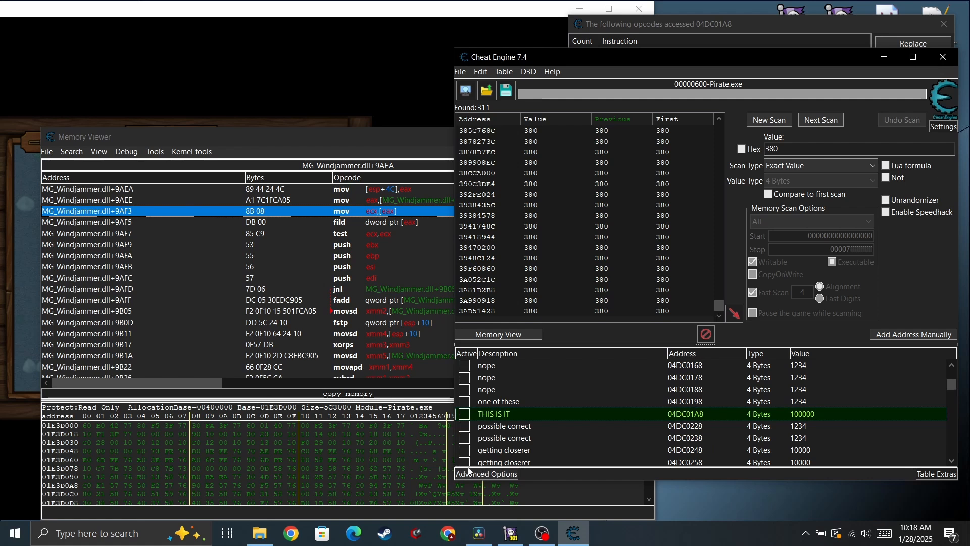
left_click(486, 473)
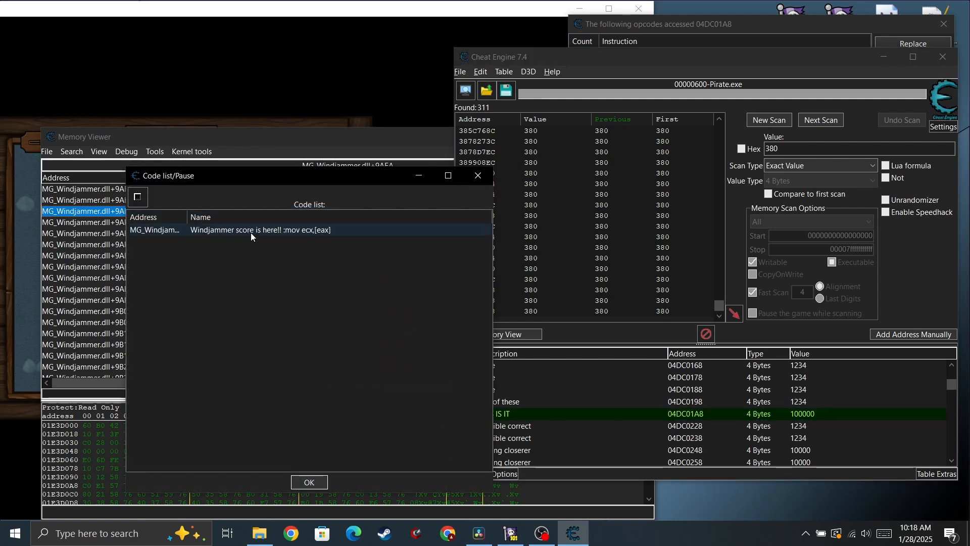
left_click(251, 232)
left_click_drag(273, 176, 560, 187)
left_click(403, 140)
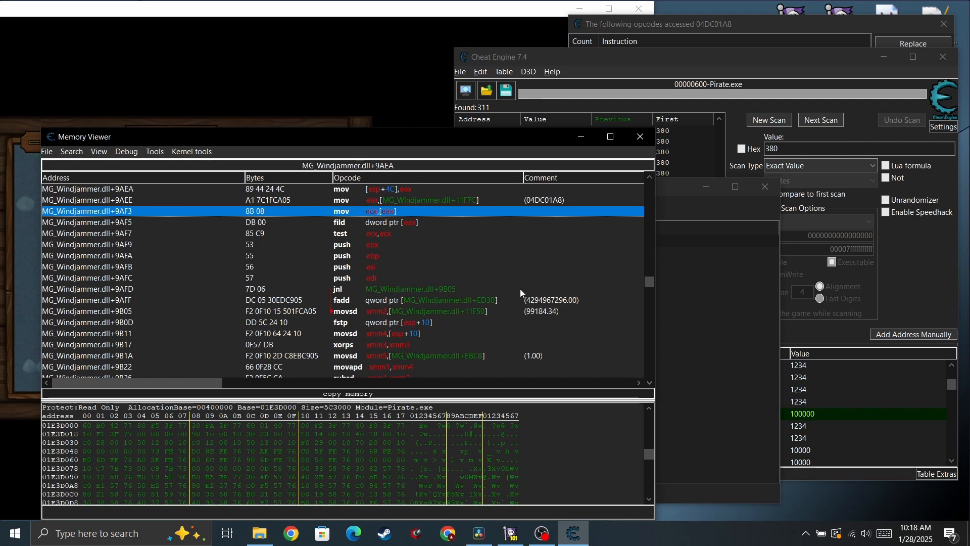
scroll(466, 309, "down", 8)
left_click(467, 322)
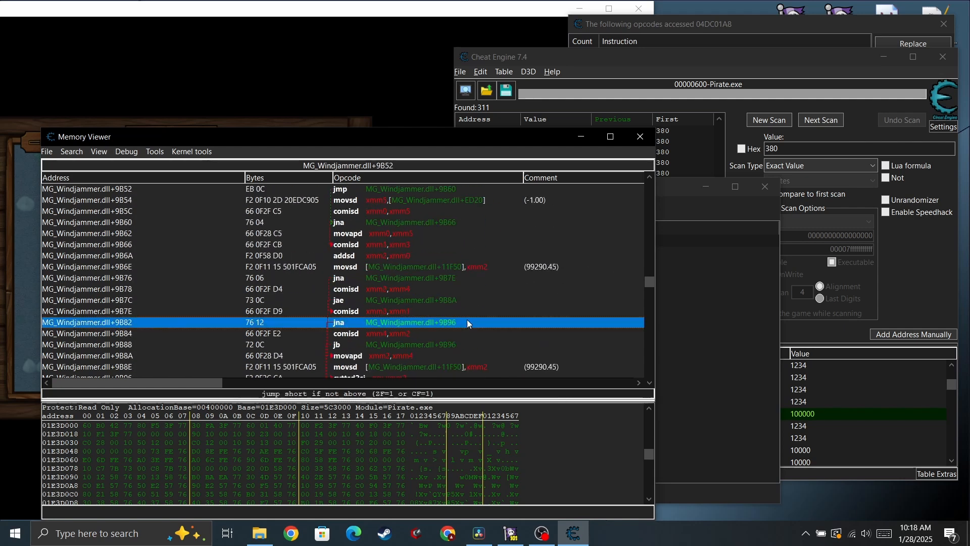
left_click(682, 201)
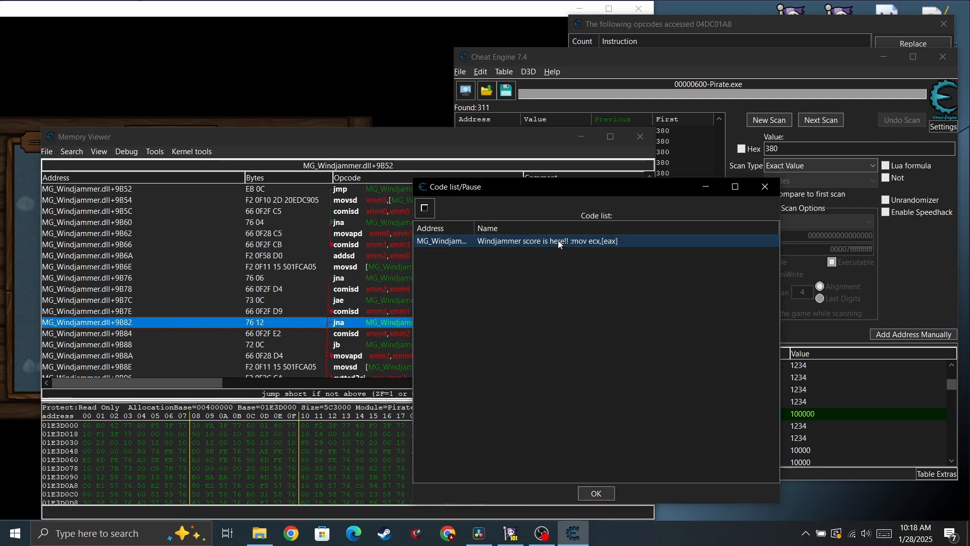
double_click(558, 240)
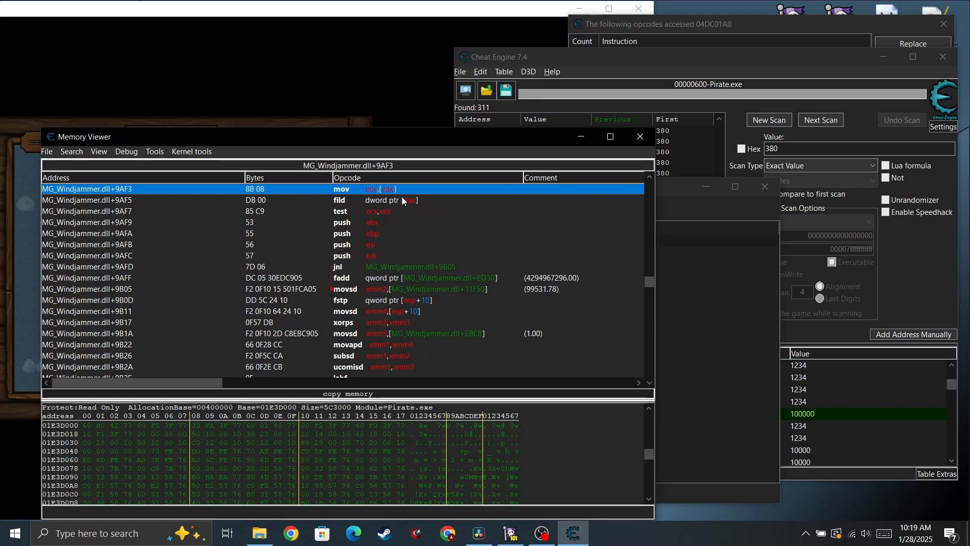
Check which addresses the mov ecx,[eax] instruction at MG_Windjammer.dll+9AF3 accesses, and close the debugging windows.
scroll(399, 202, "up", 2)
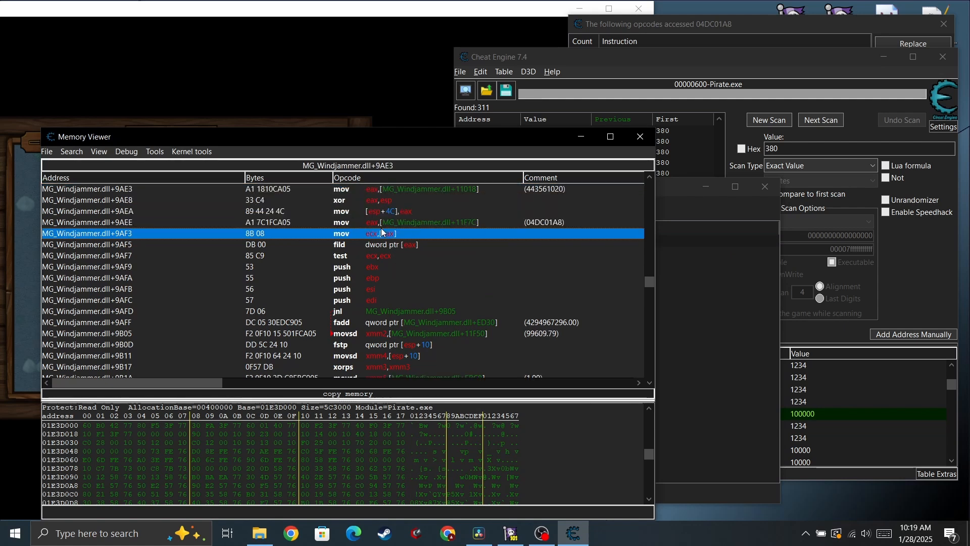
right_click(389, 236)
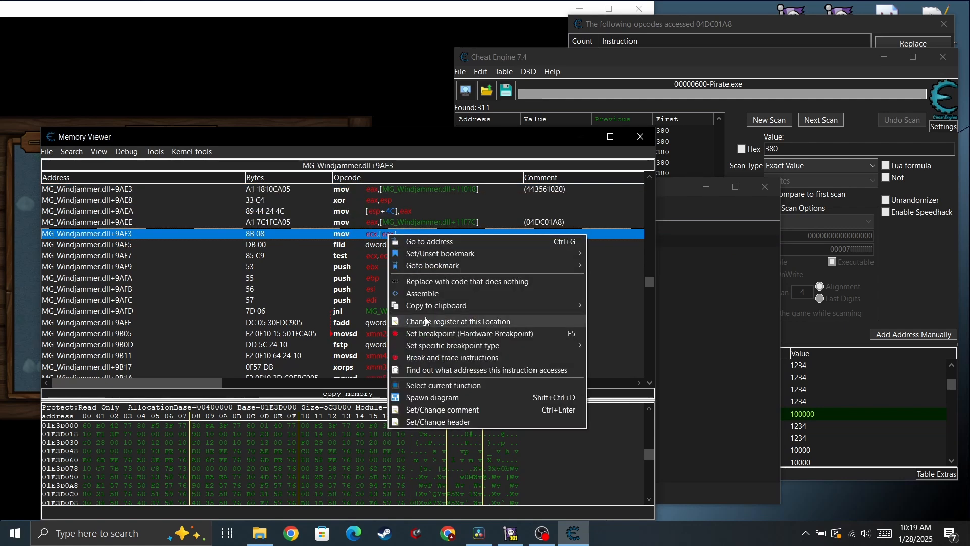
left_click(434, 370)
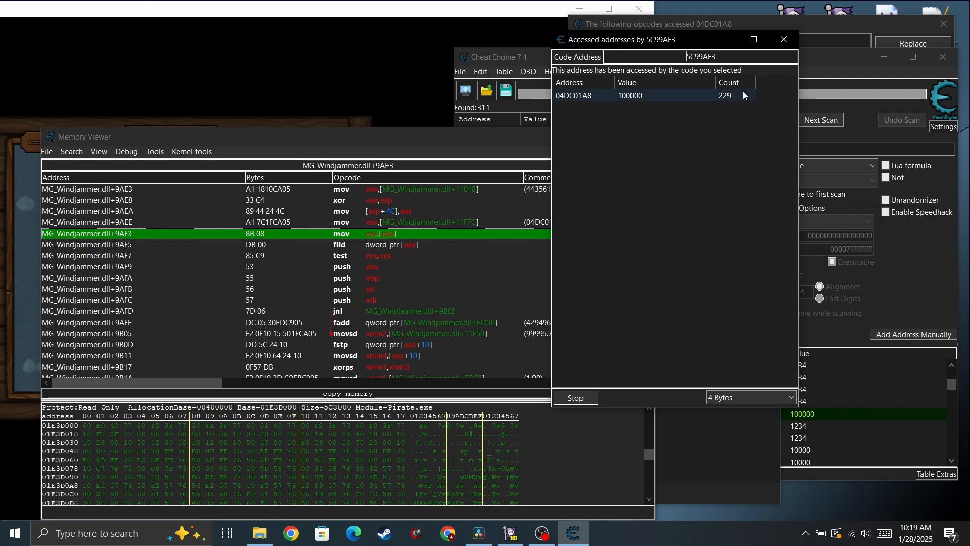
left_click(783, 40)
left_click(925, 39)
left_click(944, 24)
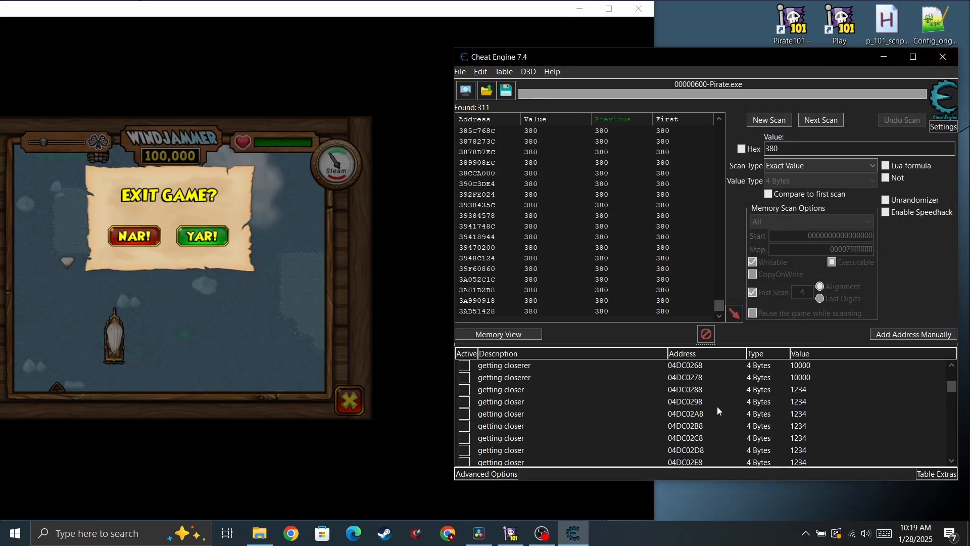
Pointer scan for the "THIS IS IT" address 04DC01A8, accepting max level 7 and 3 different offsets per node.
scroll(715, 411, "down", 5)
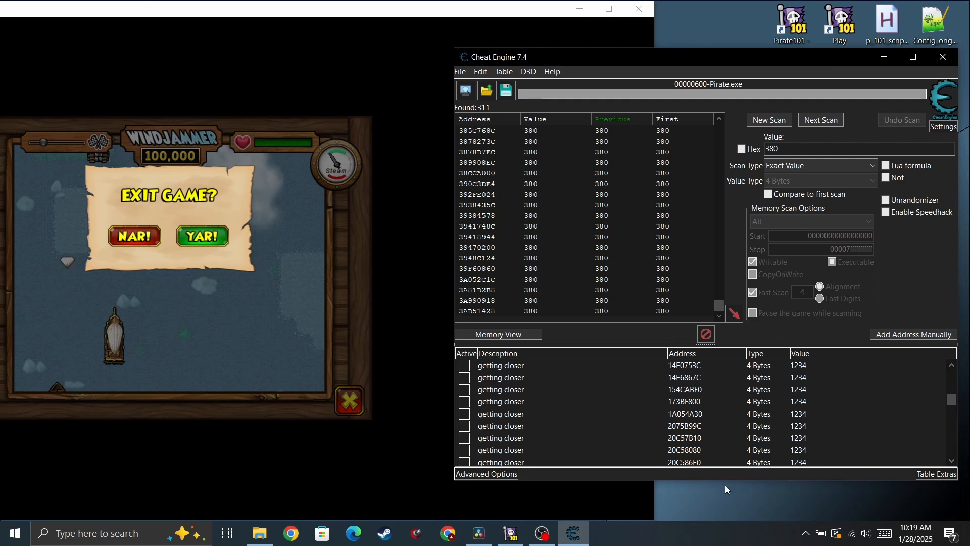
scroll(954, 439, "up", 1)
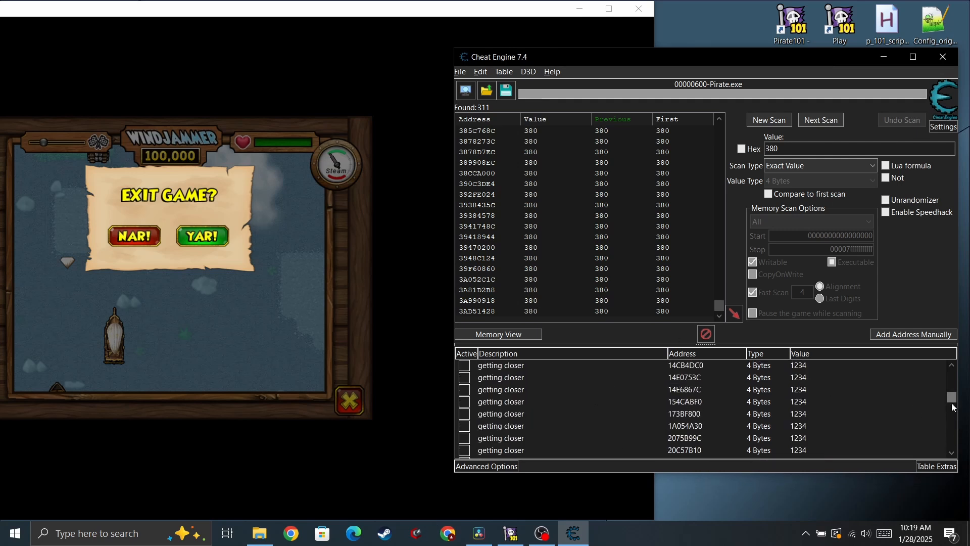
left_click_drag(899, 473, 899, 505)
left_click_drag(951, 409, 949, 481)
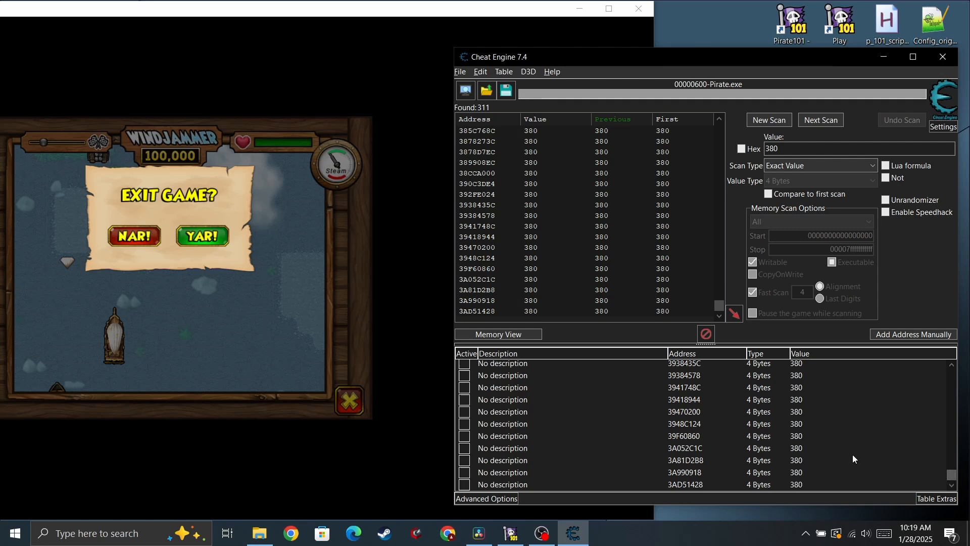
left_click_drag(952, 475, 952, 386)
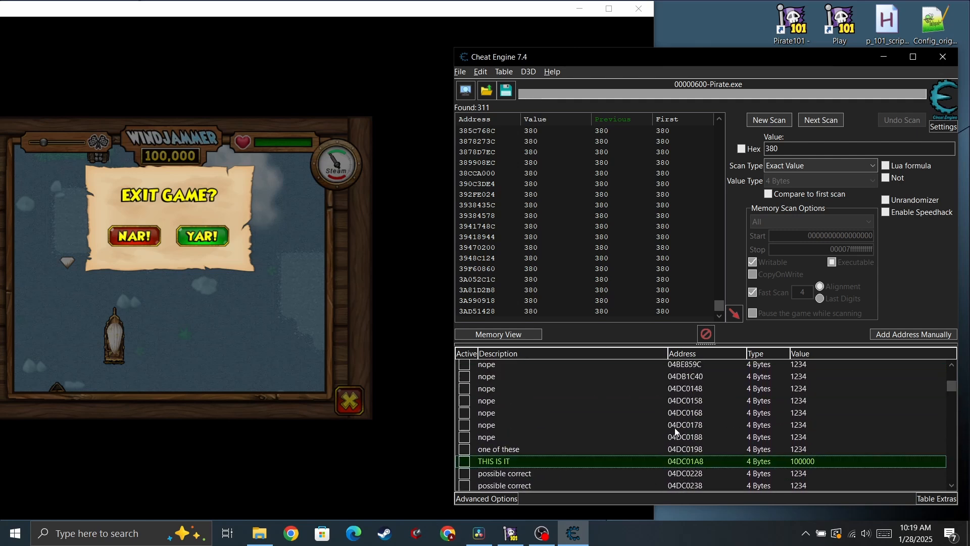
right_click(695, 464)
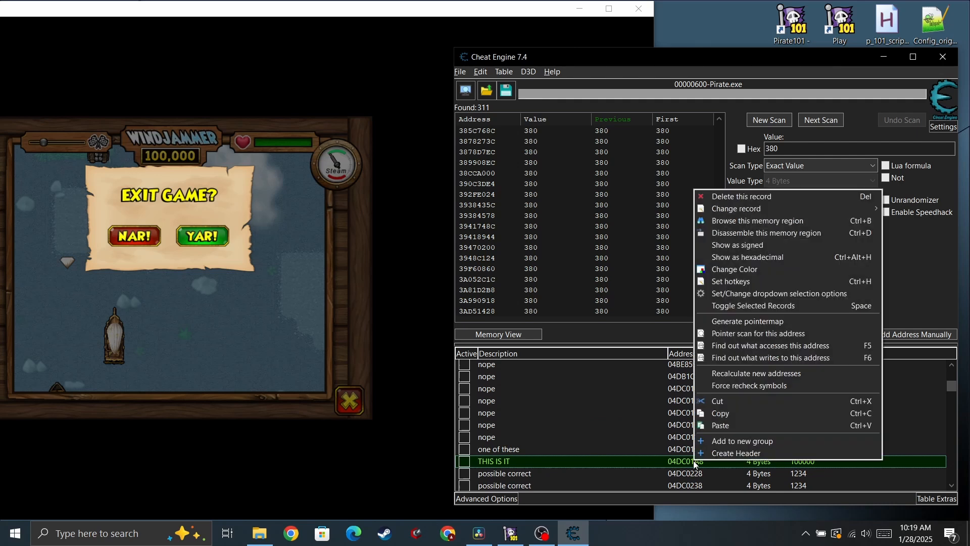
left_click(763, 333)
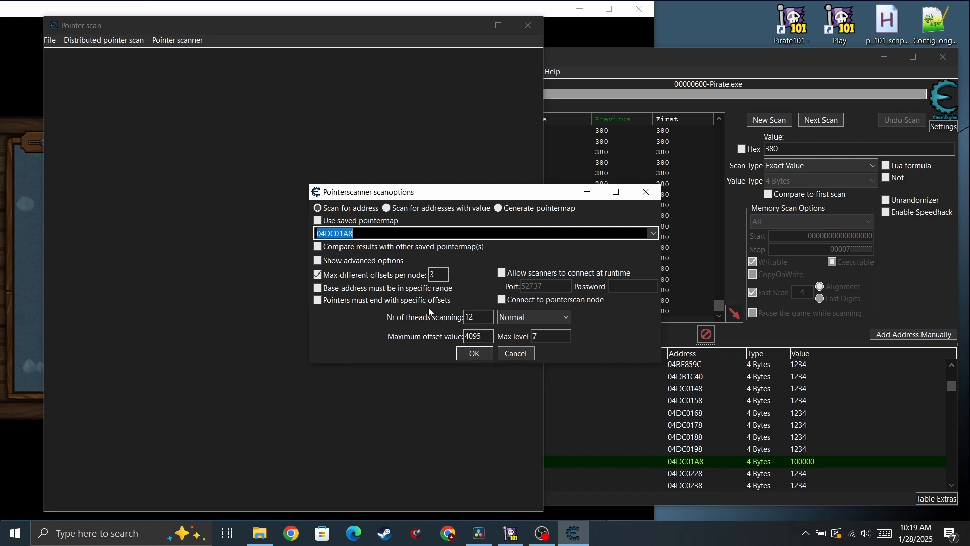
left_click(473, 353)
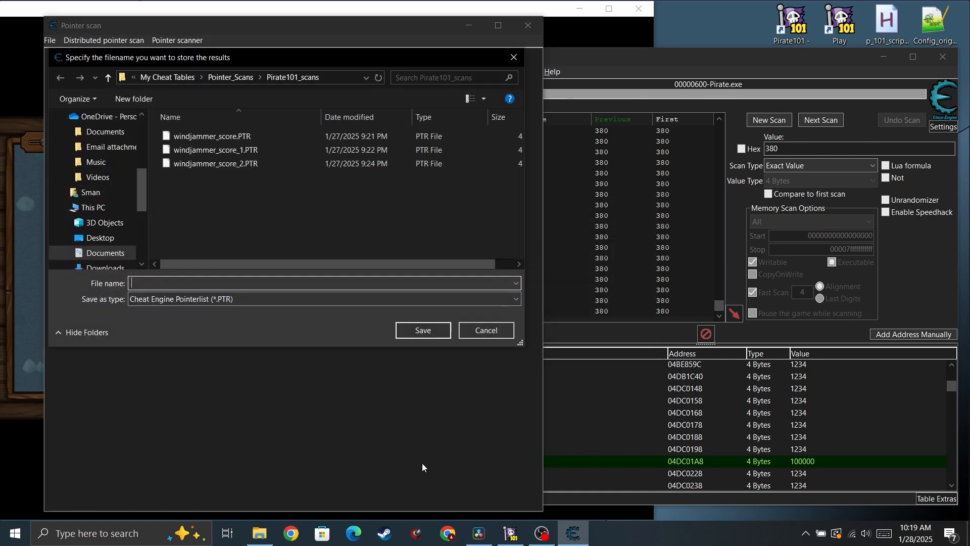
Store the pointer scan results as windjammer_score.PTR in the Pirate101_scans folder, replacing the existing file.
left_click(216, 138)
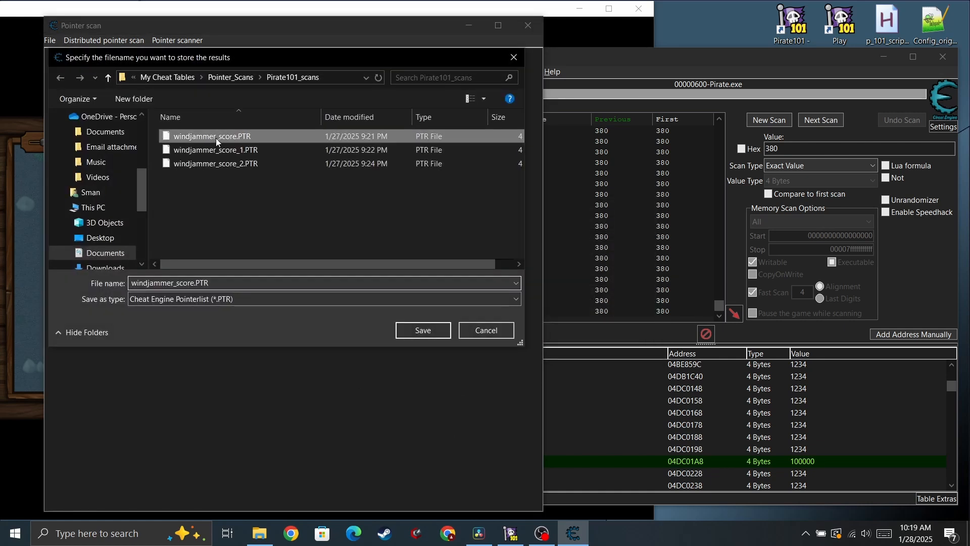
left_click(213, 283)
double_click(195, 283)
left_click_drag(194, 283, 216, 284)
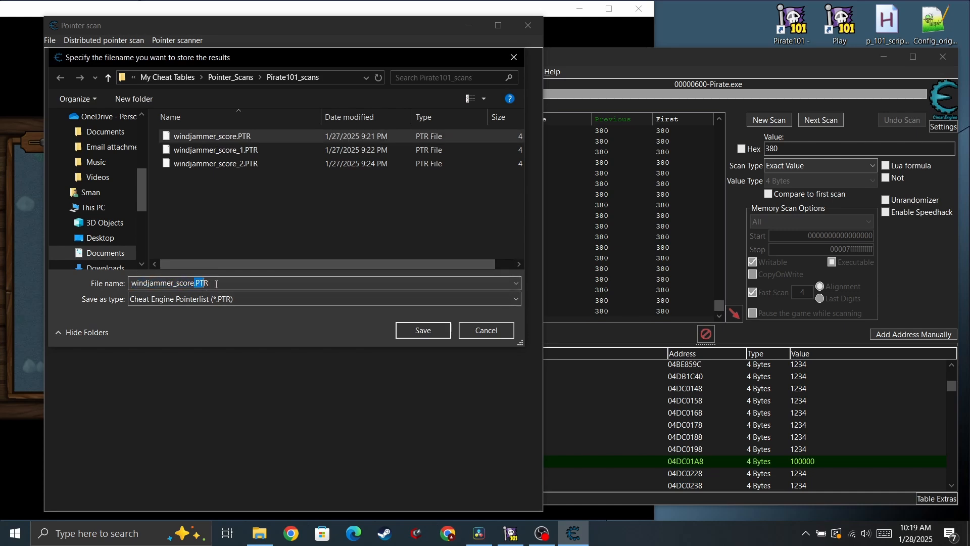
double_click(256, 288)
left_click(266, 289)
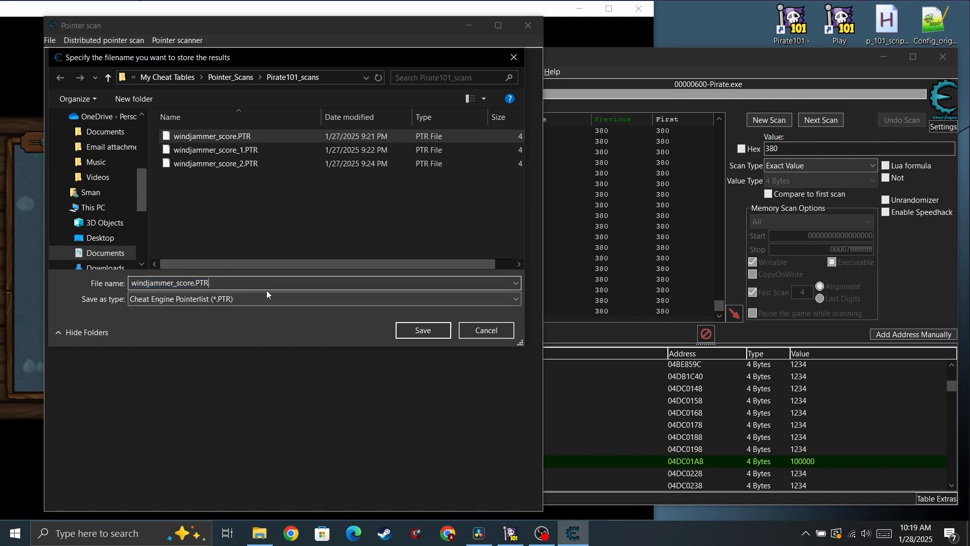
left_click(428, 332)
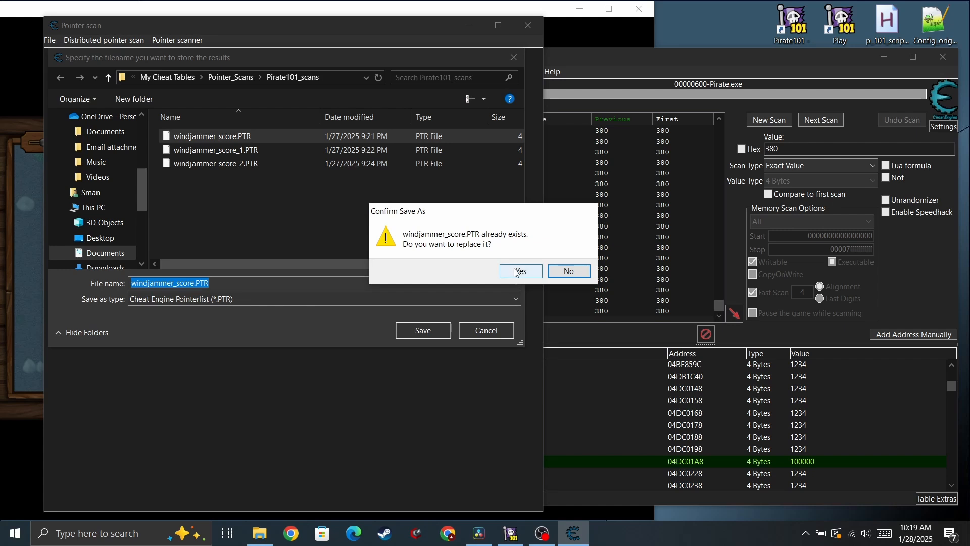
left_click(569, 271)
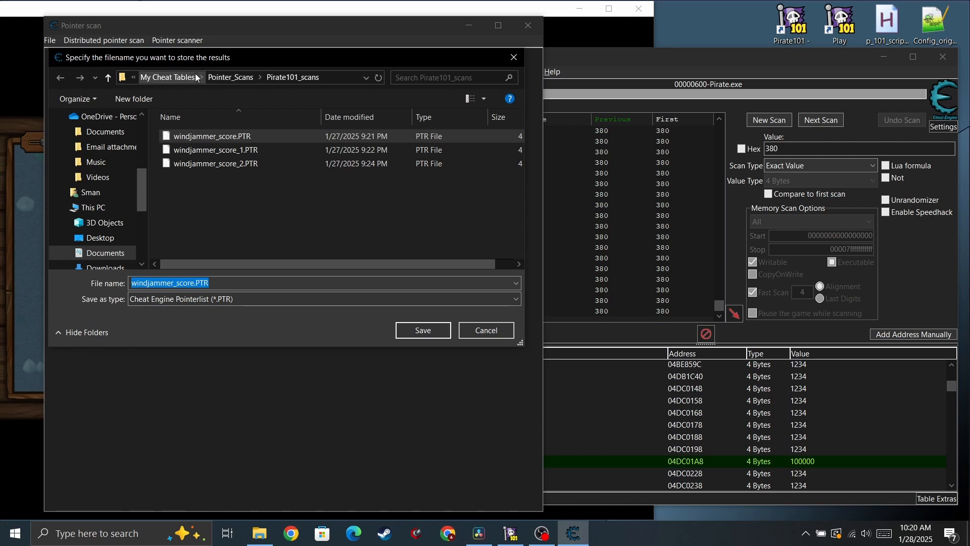
left_click(439, 329)
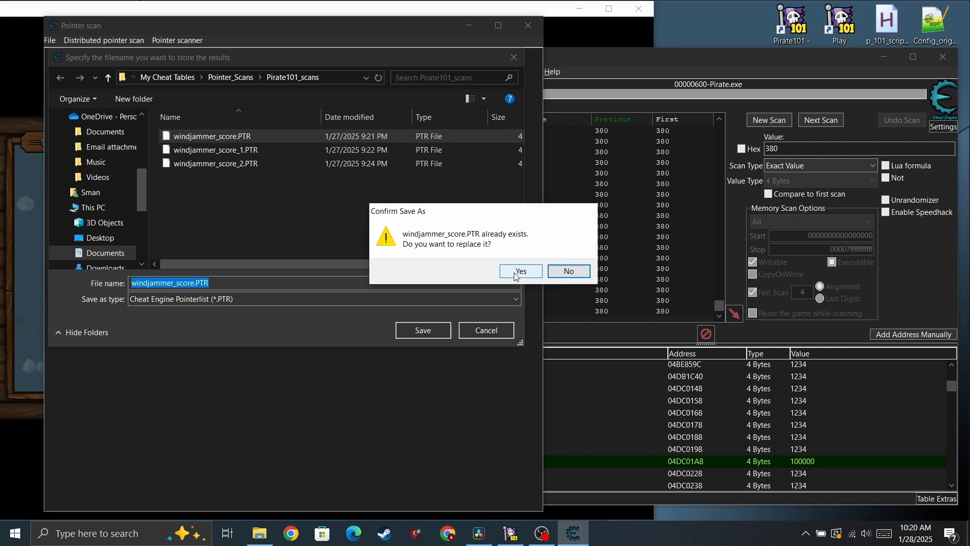
left_click(520, 271)
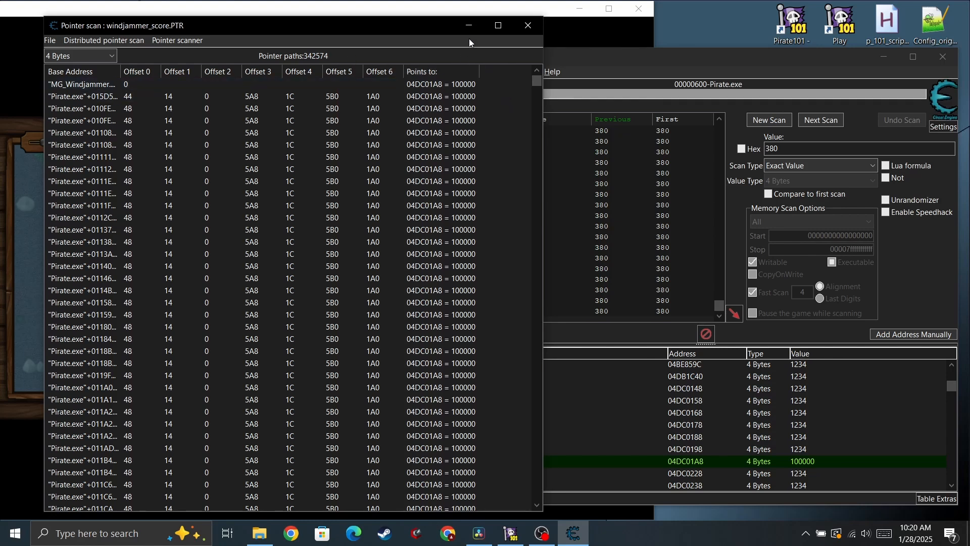
Close the Pirate101 game, minimize the news page that opens in the browser, and decline to report the error.
left_click(475, 8)
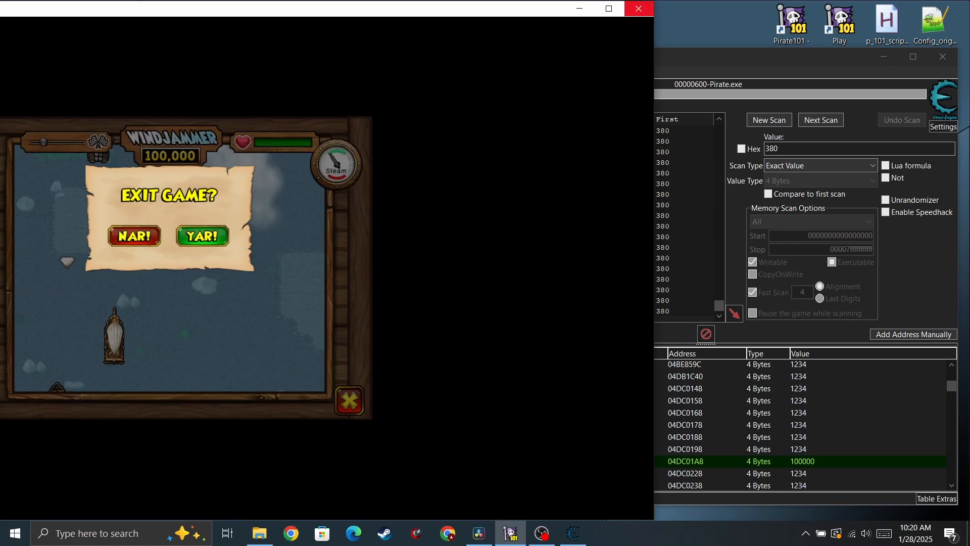
left_click(573, 533)
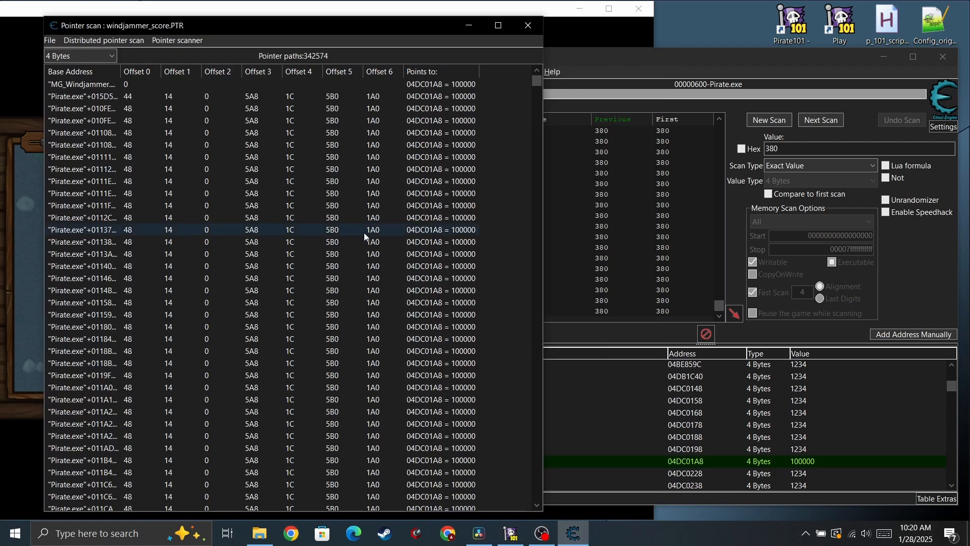
scroll(364, 233, "down", 7)
left_click_drag(533, 81, 558, 55)
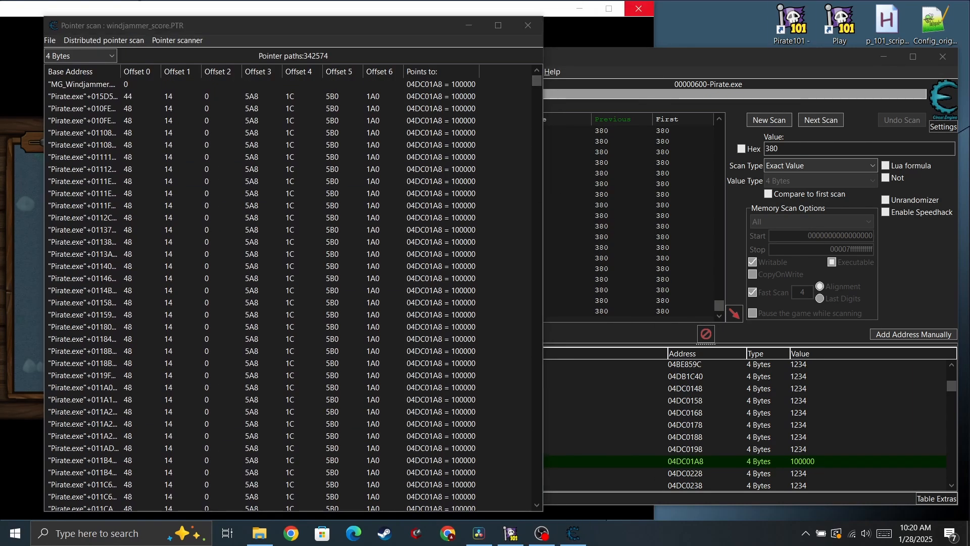
left_click(639, 9)
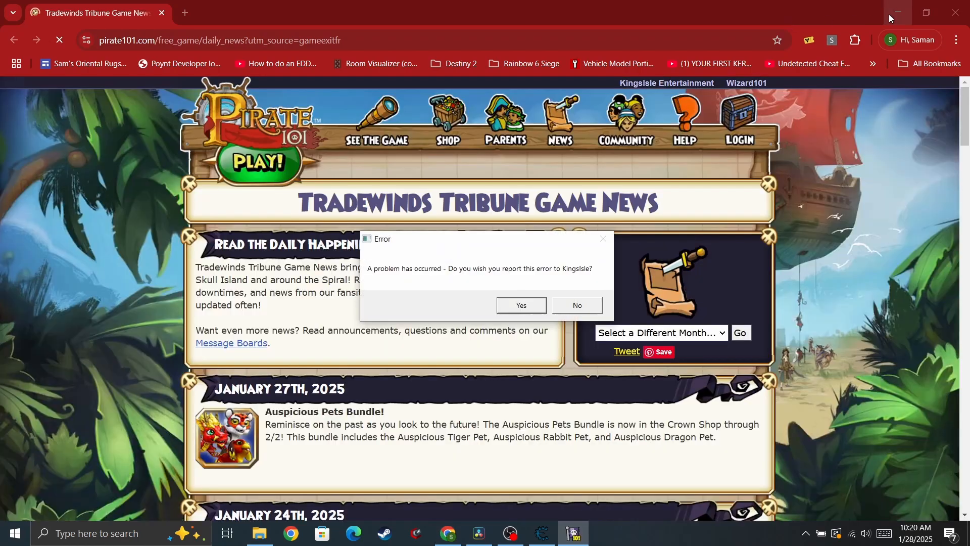
left_click(894, 12)
double_click(803, 26)
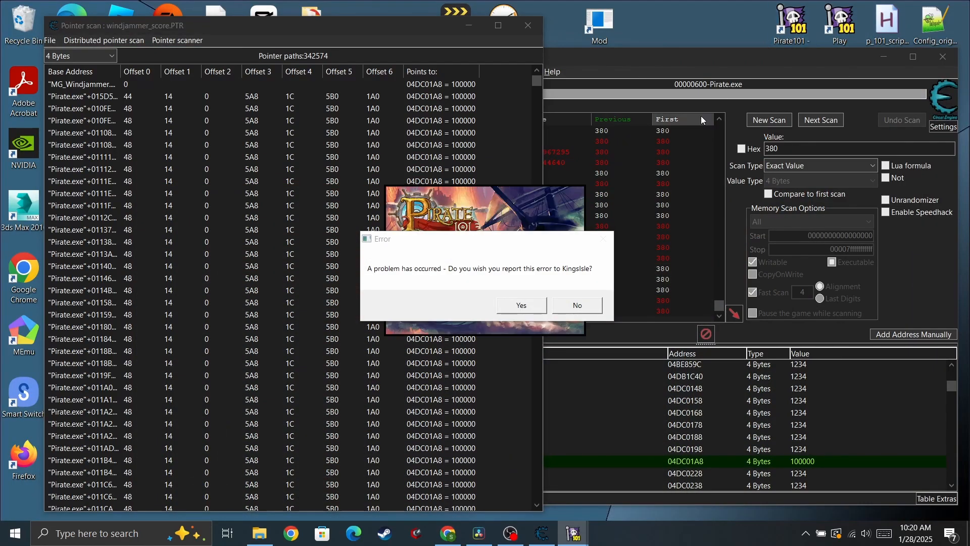
left_click(578, 305)
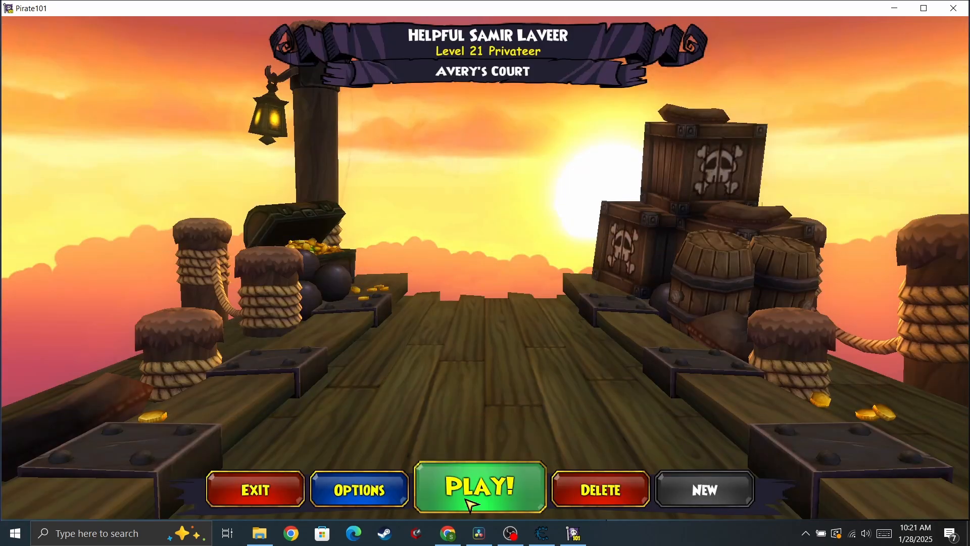
Enter the relaunched Pirate101 with the existing character and open the Windjammer minigame.
left_click(470, 503)
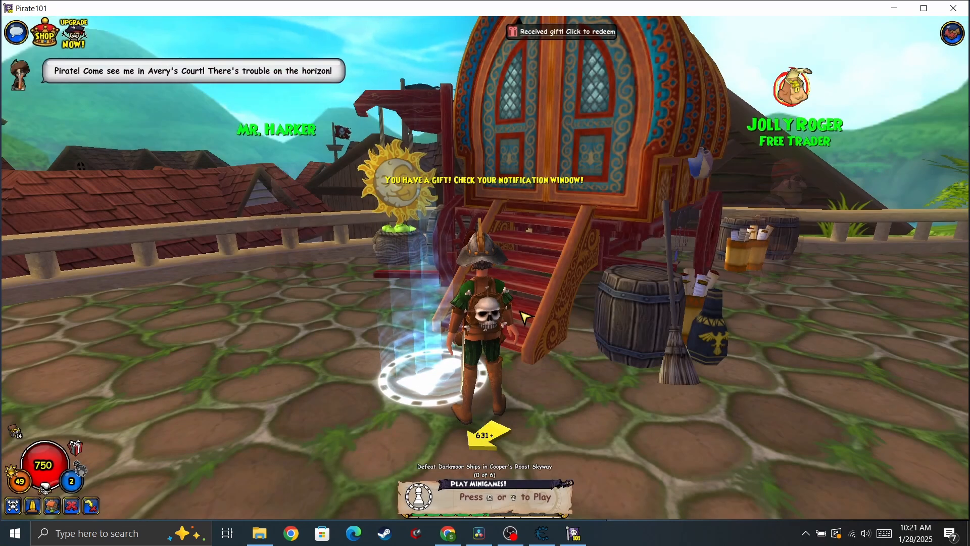
key("x")
left_click(463, 340)
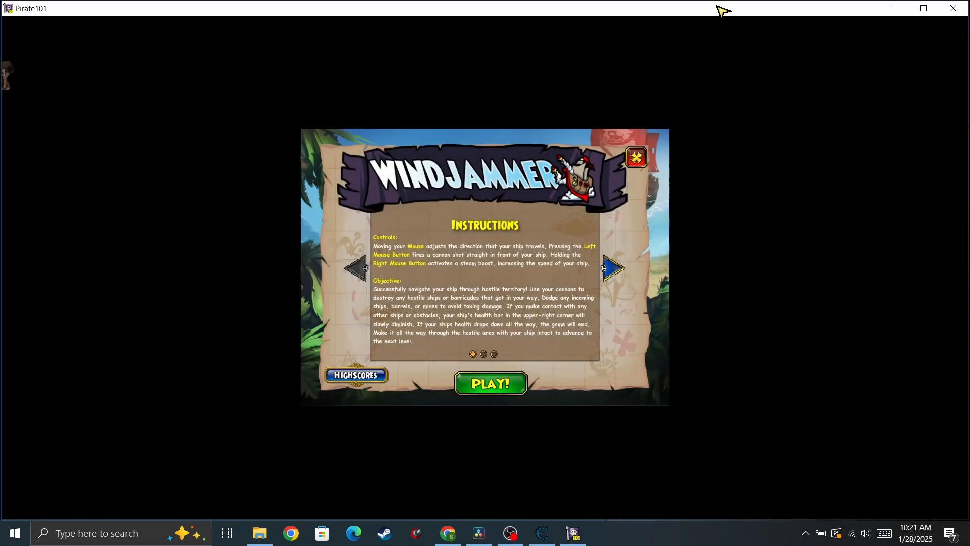
Arrange the game and pointer scan windows side by side, start a Windjammer round, and pause it at the exit prompt.
left_click_drag(724, 10, 387, 62)
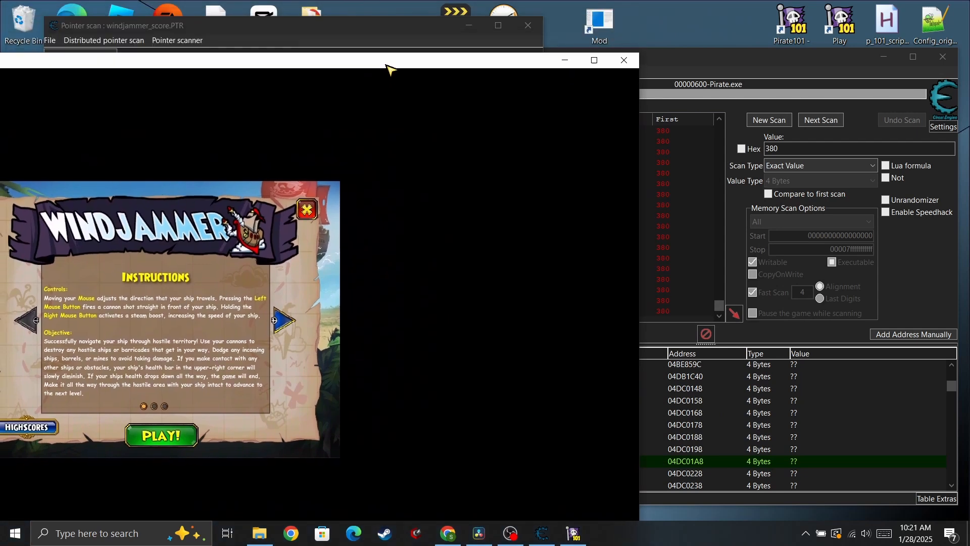
left_click_drag(377, 28, 887, 45)
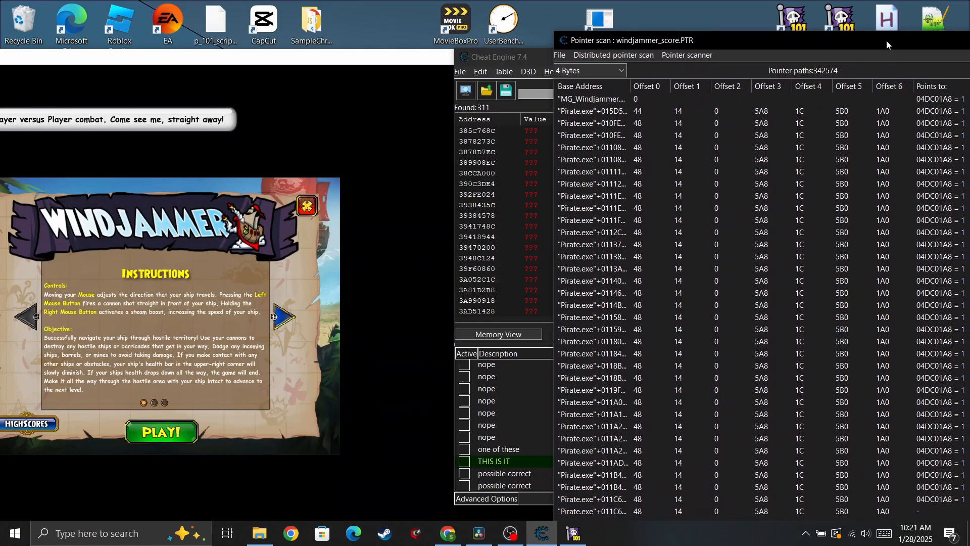
left_click_drag(383, 59, 389, 9)
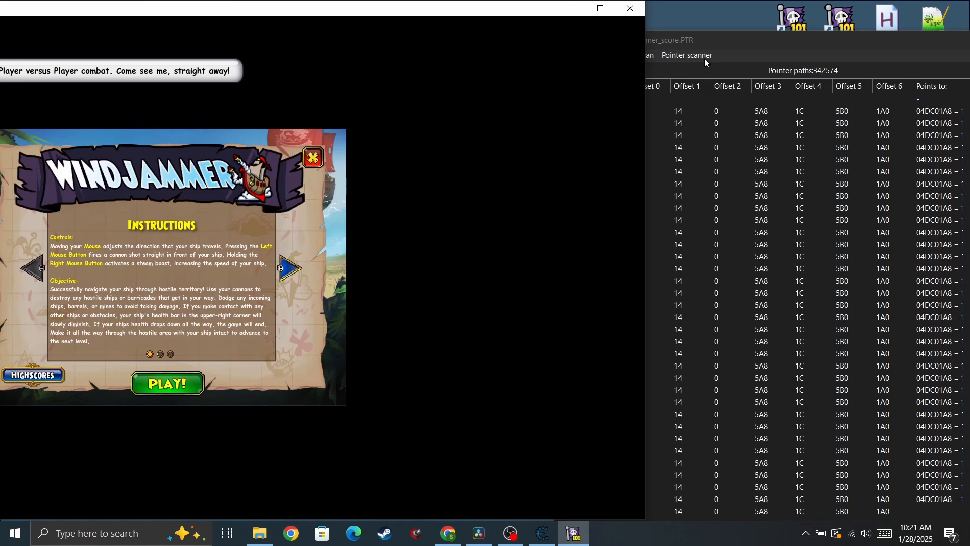
left_click_drag(706, 43, 548, 24)
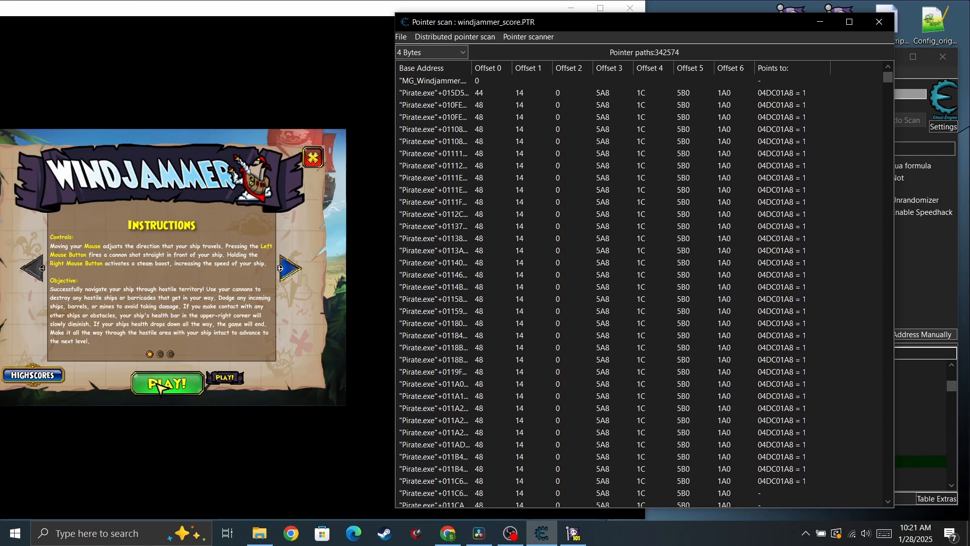
left_click(160, 385)
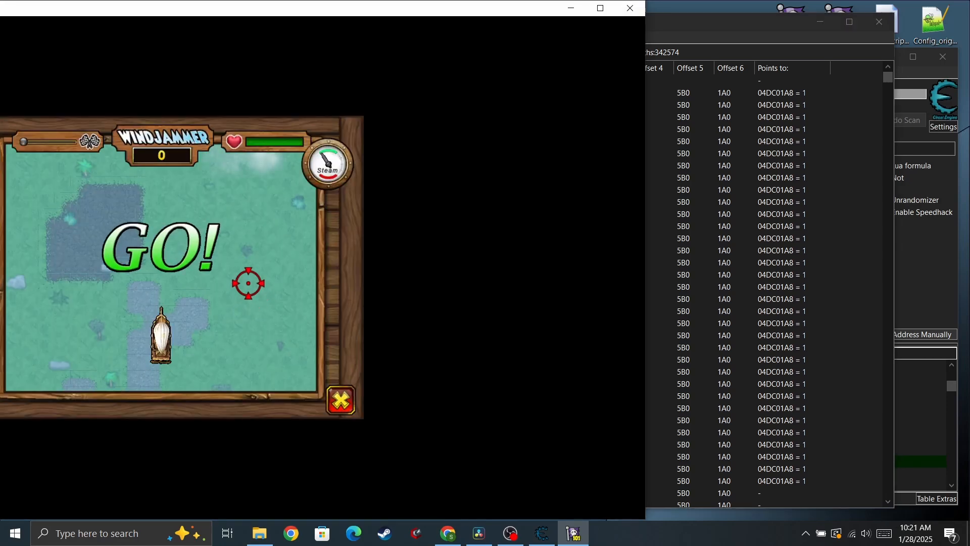
key("Escape")
Try to open the saved Windjammer score instruction from the code list in the disassembler.
left_click(937, 291)
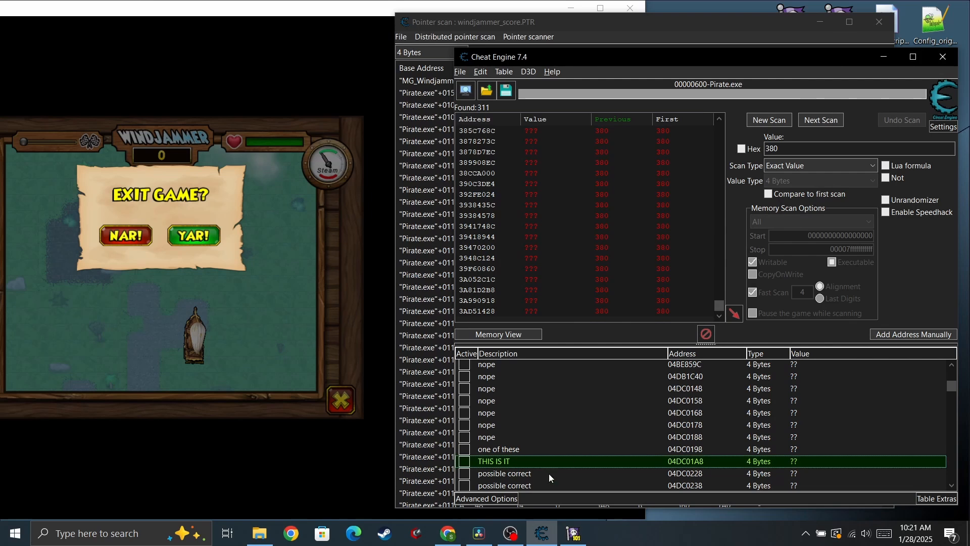
left_click(501, 499)
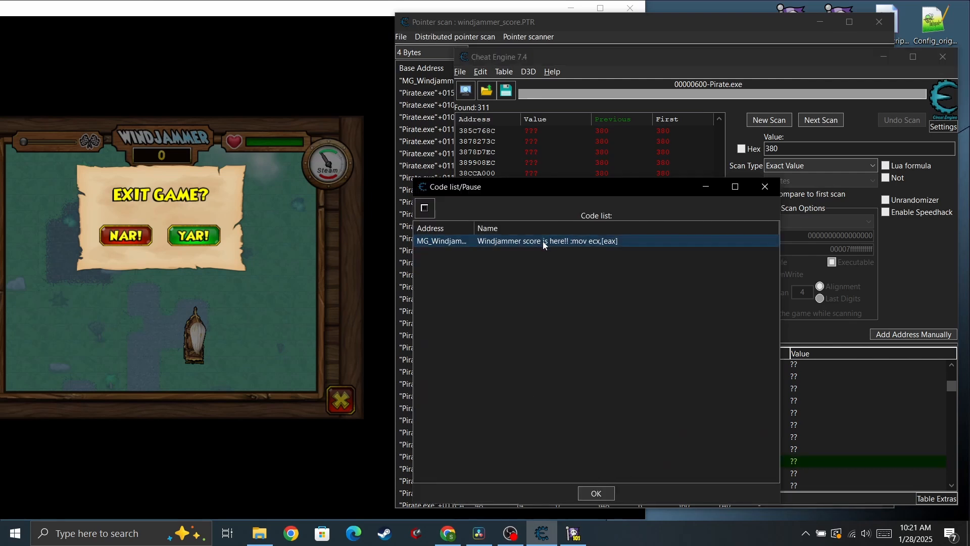
double_click(573, 241)
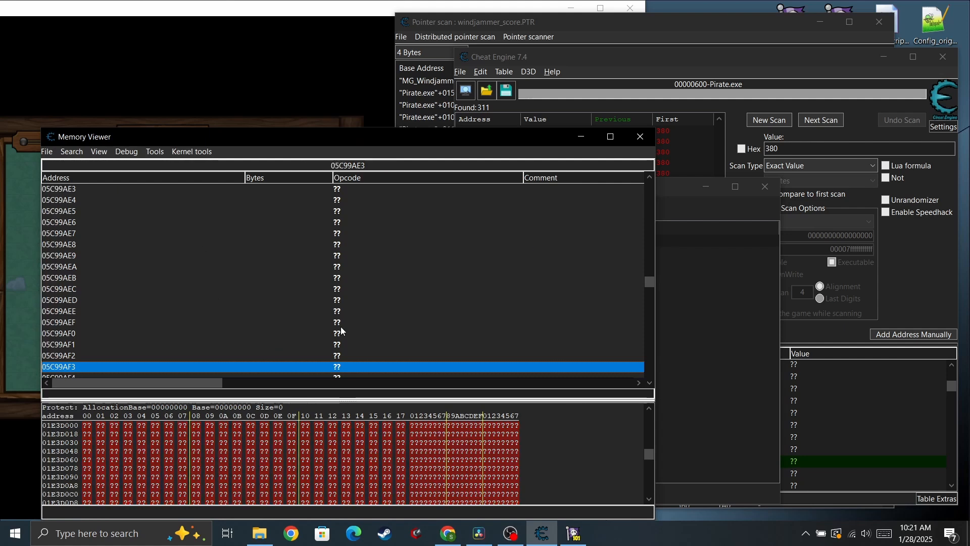
Attach to the new Pirate101 process, keeping the current address and code lists, and open the saved Windjammer score instruction from the code list.
left_click(465, 91)
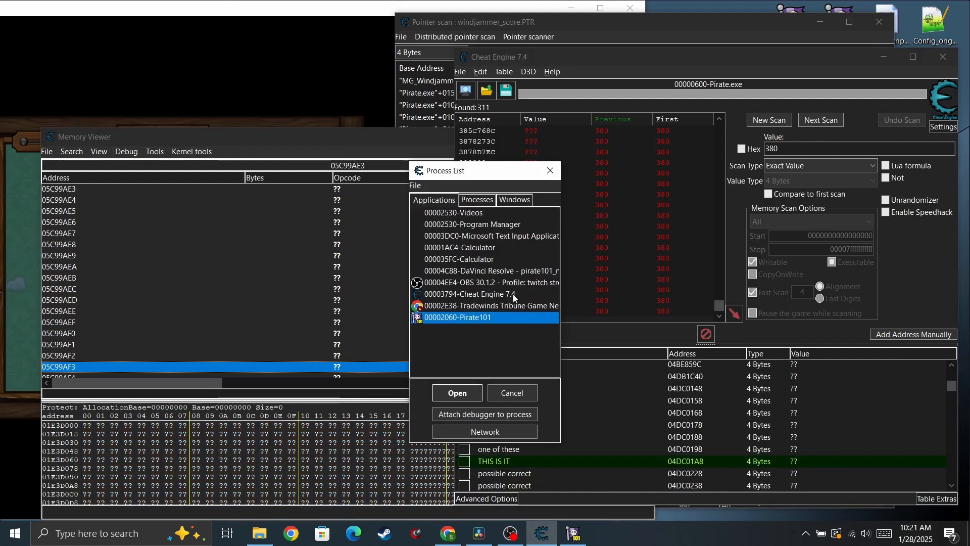
double_click(485, 318)
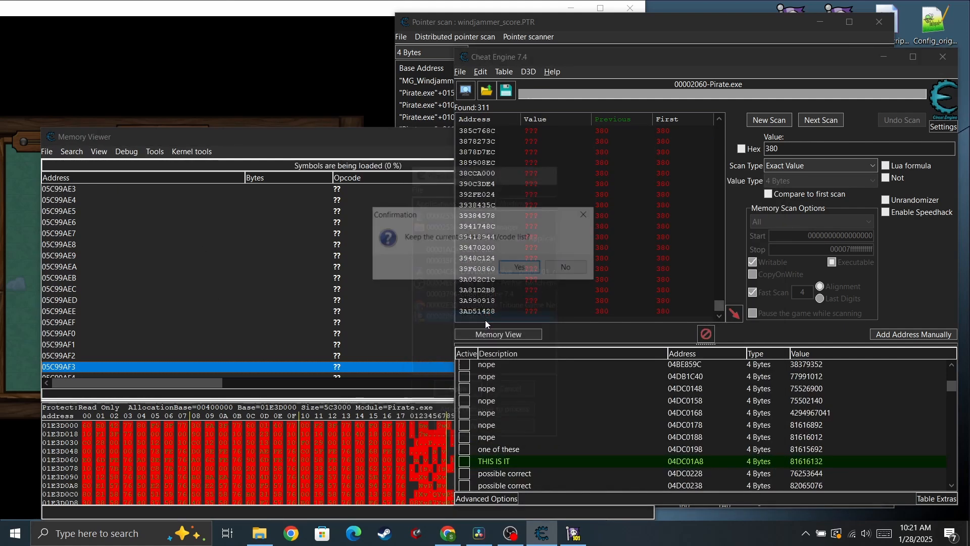
left_click(521, 269)
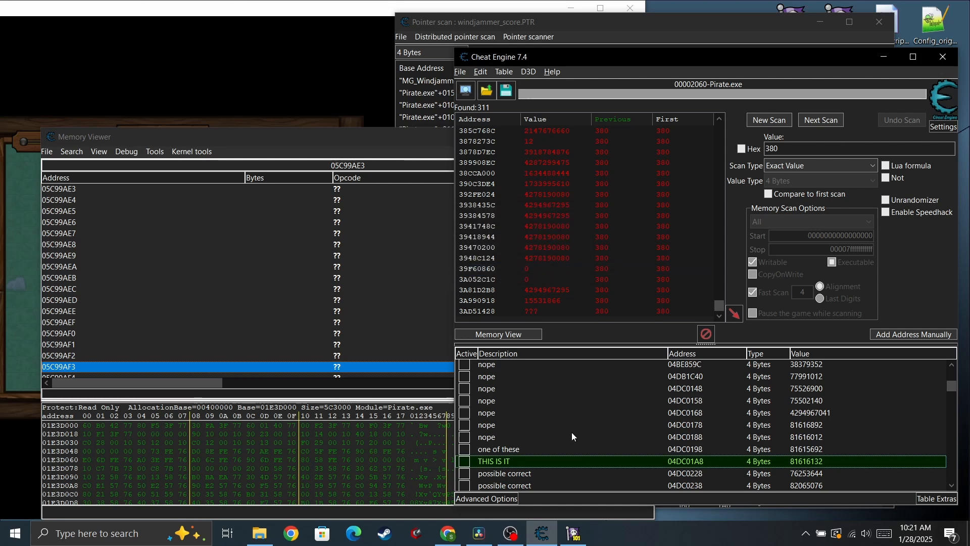
left_click(484, 500)
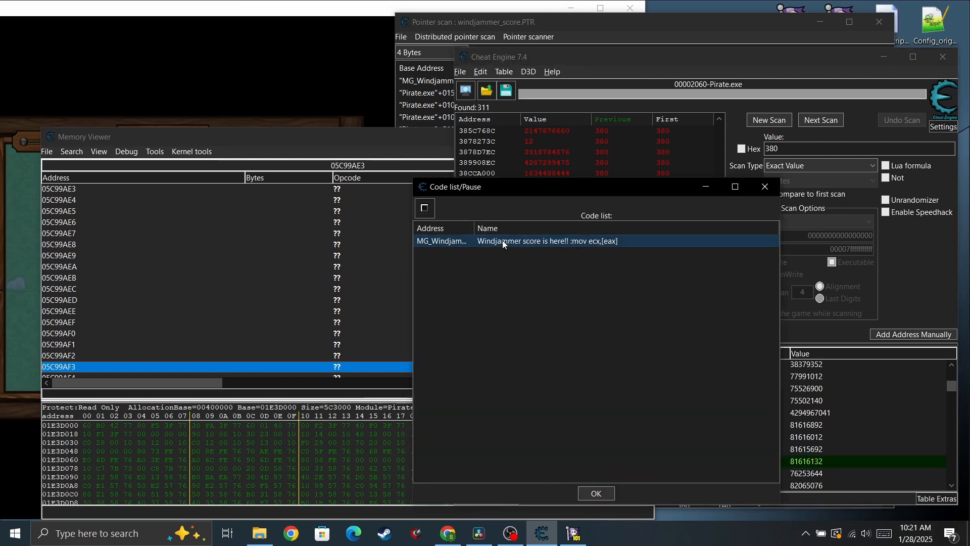
double_click(529, 241)
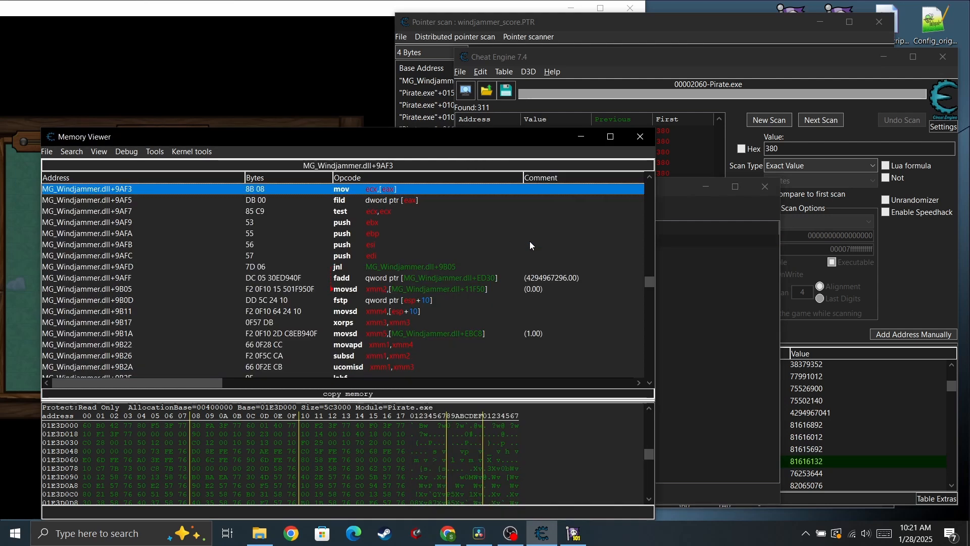
Attach the debugger and find out what addresses the instruction at MG_Windjammer.dll+9AF3 accesses.
scroll(387, 193, "up", 1)
right_click(401, 213)
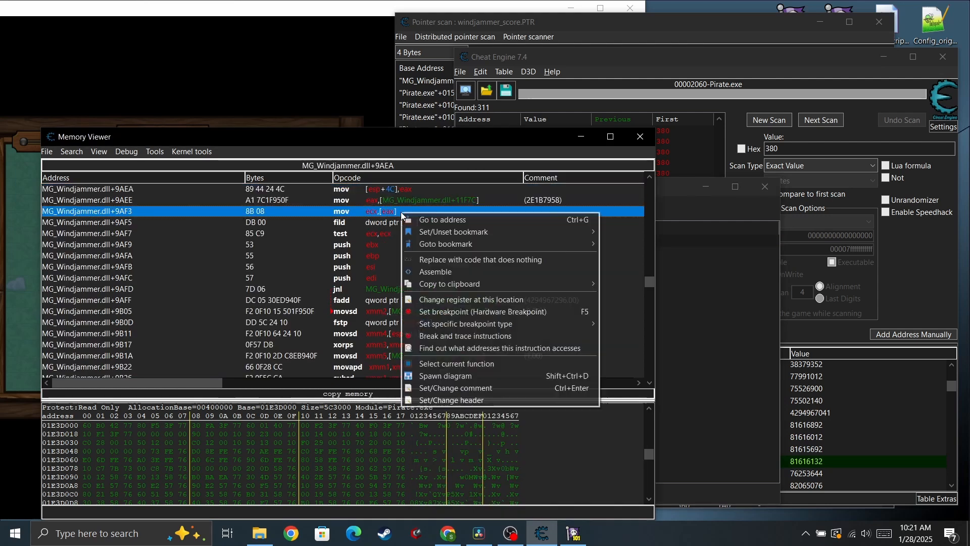
left_click(449, 349)
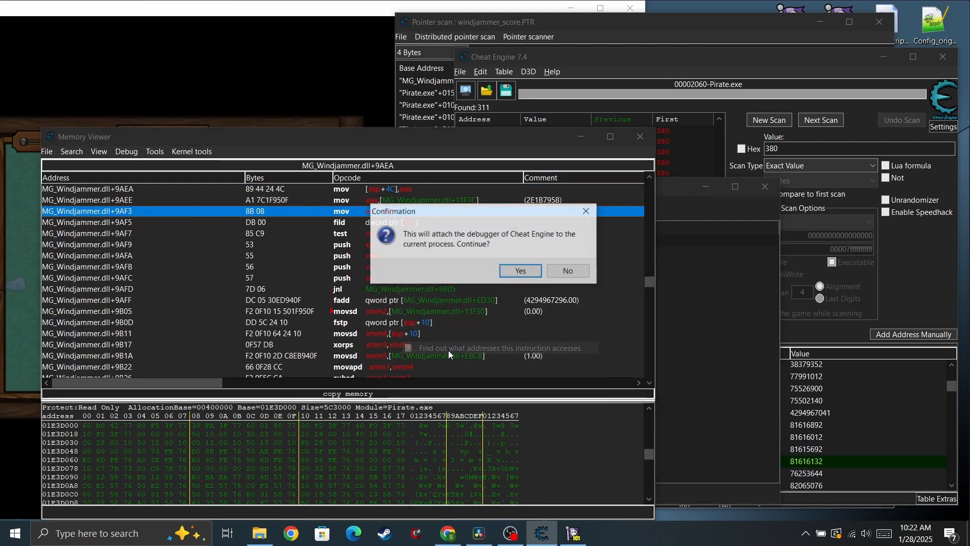
left_click(521, 272)
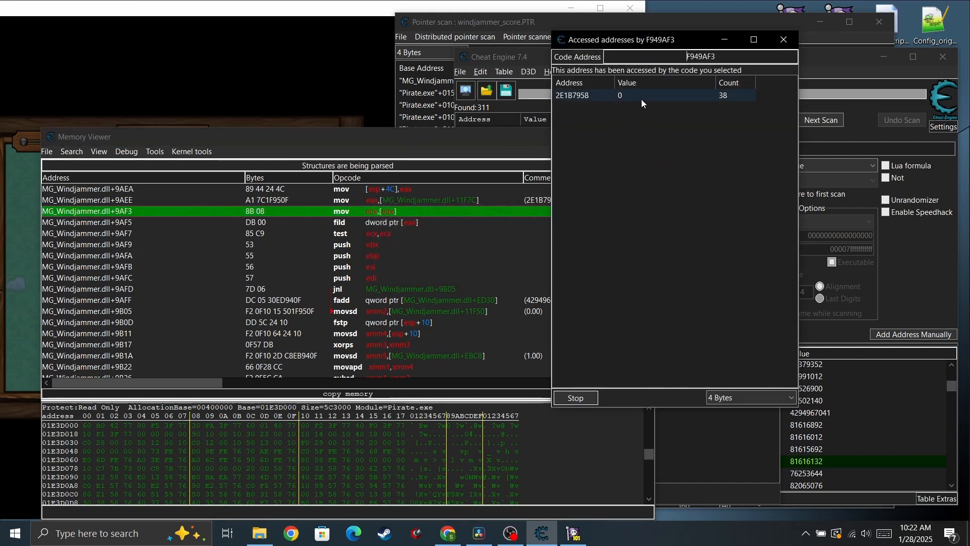
Compare the value at the accessed address with the Windjammer score shown in the paused game.
left_click(627, 98)
left_click(283, 75)
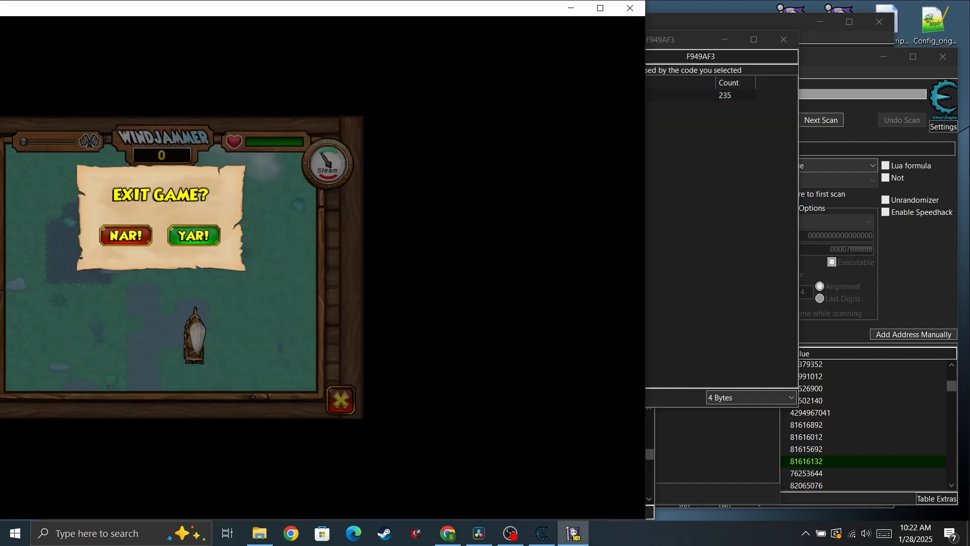
left_click(686, 175)
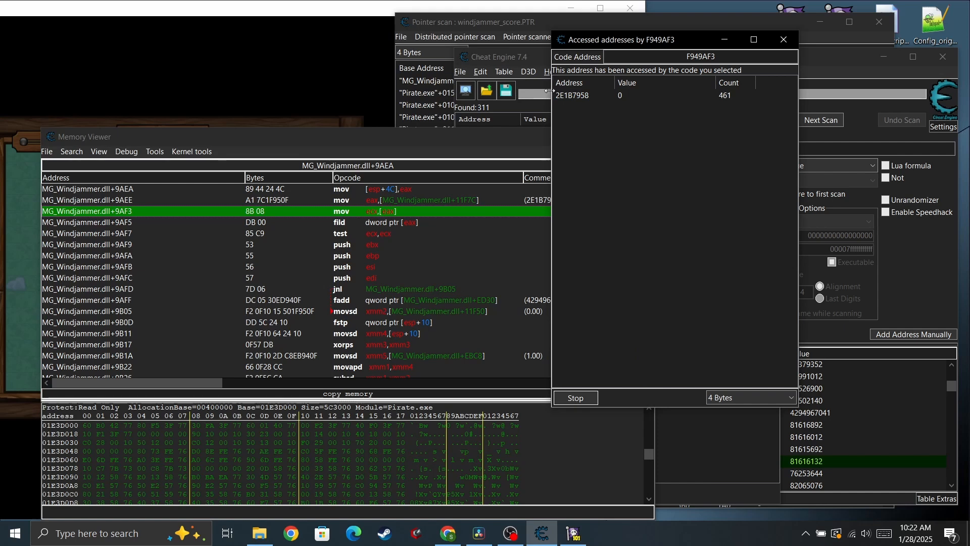
left_click(344, 83)
left_click(743, 134)
Move the accessed addresses window aside, set the found address's value to 10000, and check the score in the game.
left_click_drag(673, 46, 735, 27)
left_click(690, 77)
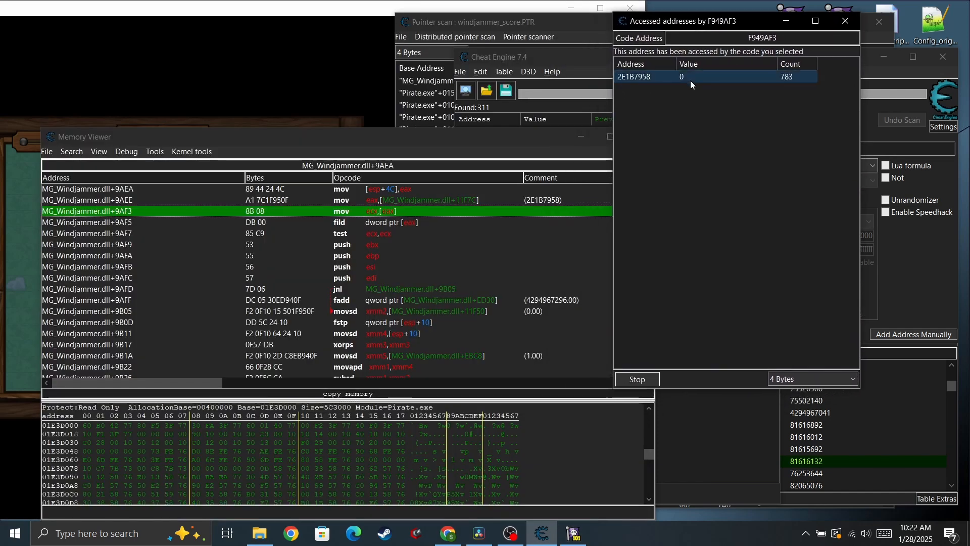
double_click(690, 78)
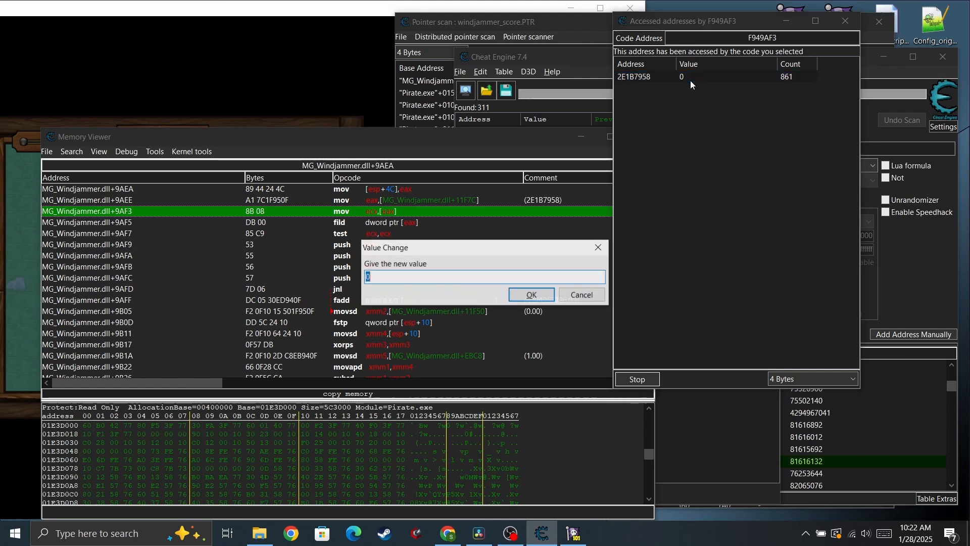
type("1000")
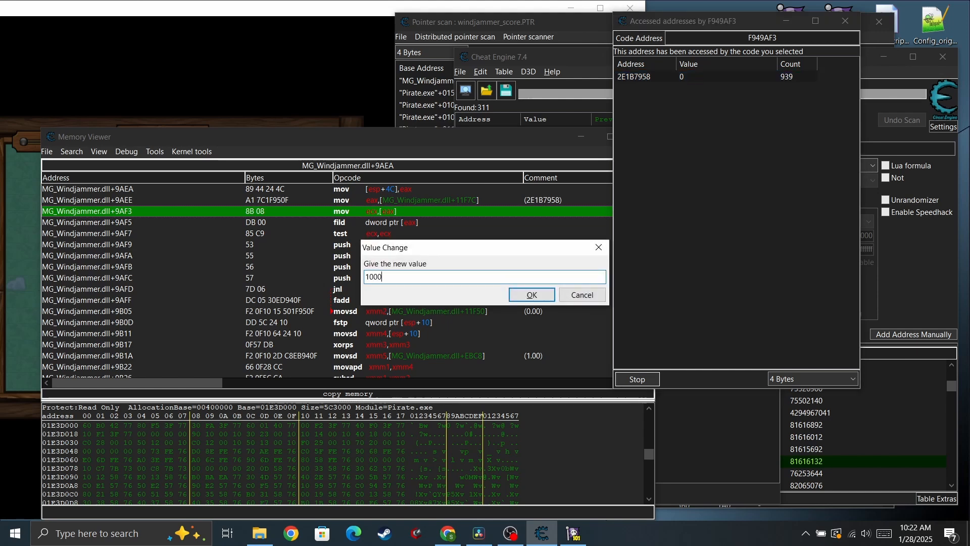
type("0")
key("Return")
left_click(574, 532)
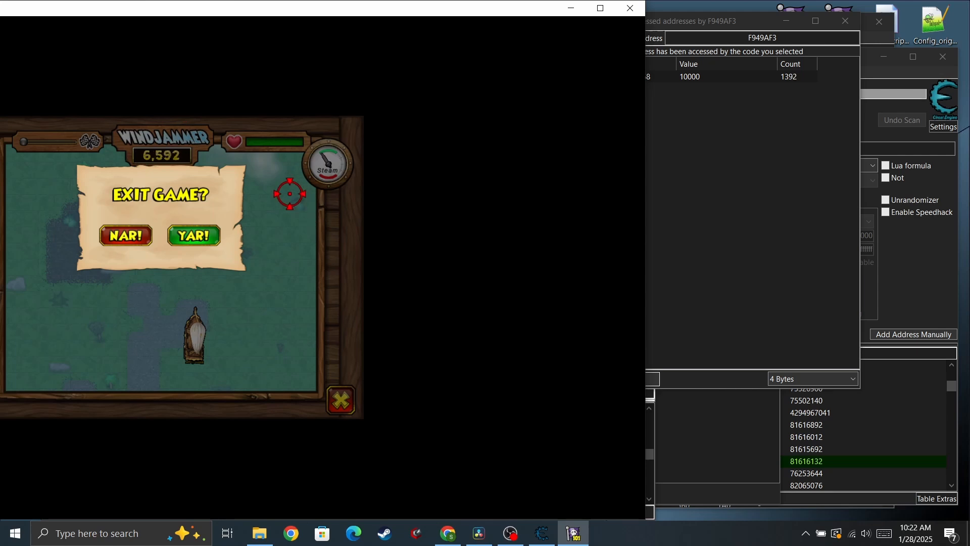
Add the accessed address 2E1B7958 to the address list and close the accessed addresses window.
left_click(708, 77)
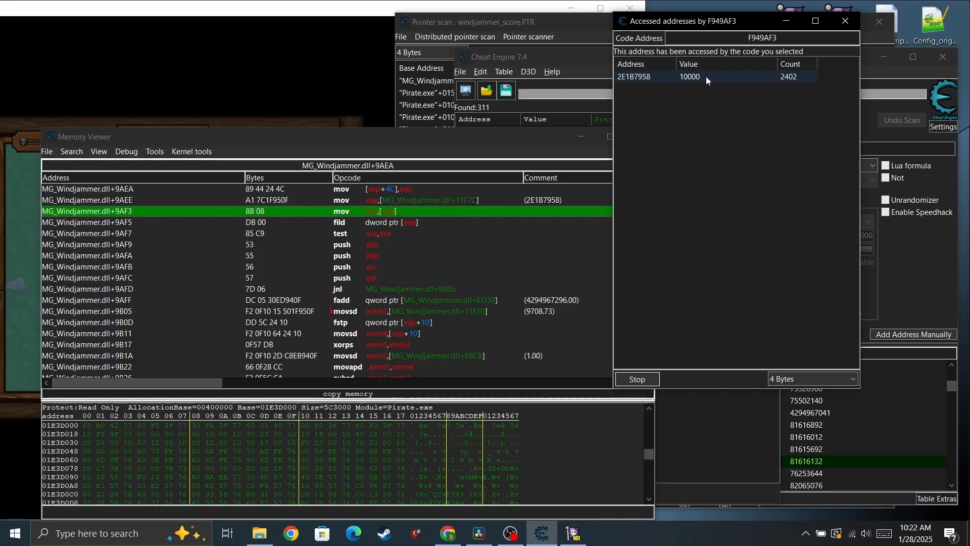
left_click(706, 78)
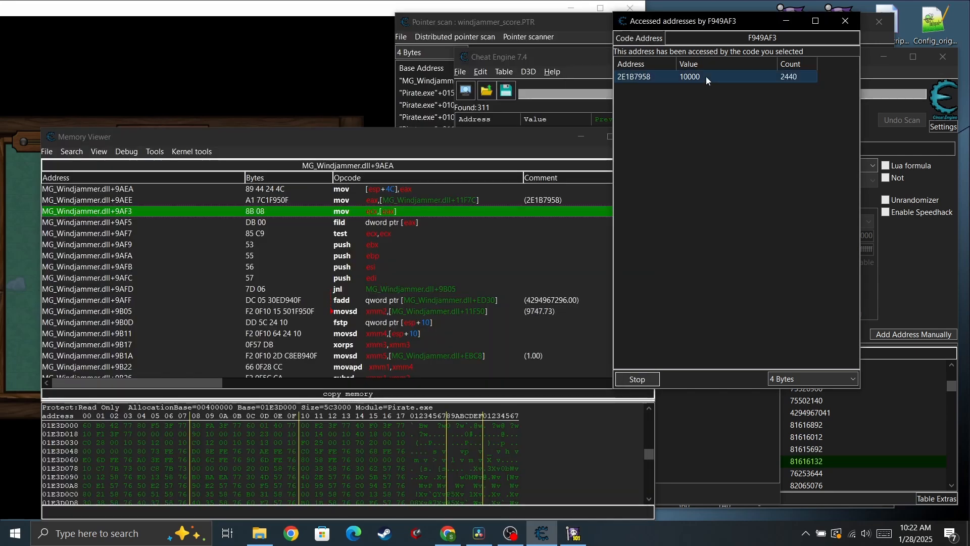
left_click(847, 20)
scroll(839, 424, "down", 5)
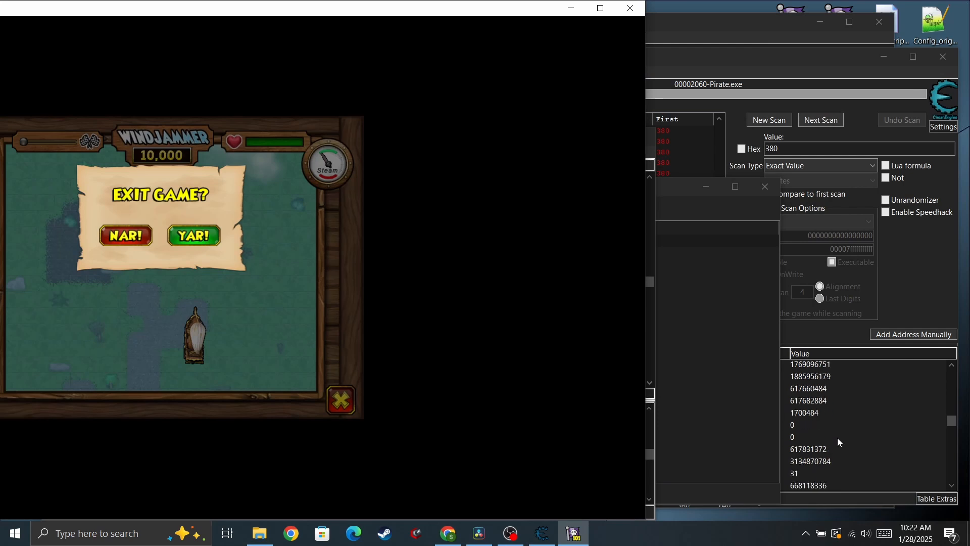
left_click(882, 290)
scroll(787, 450, "down", 3)
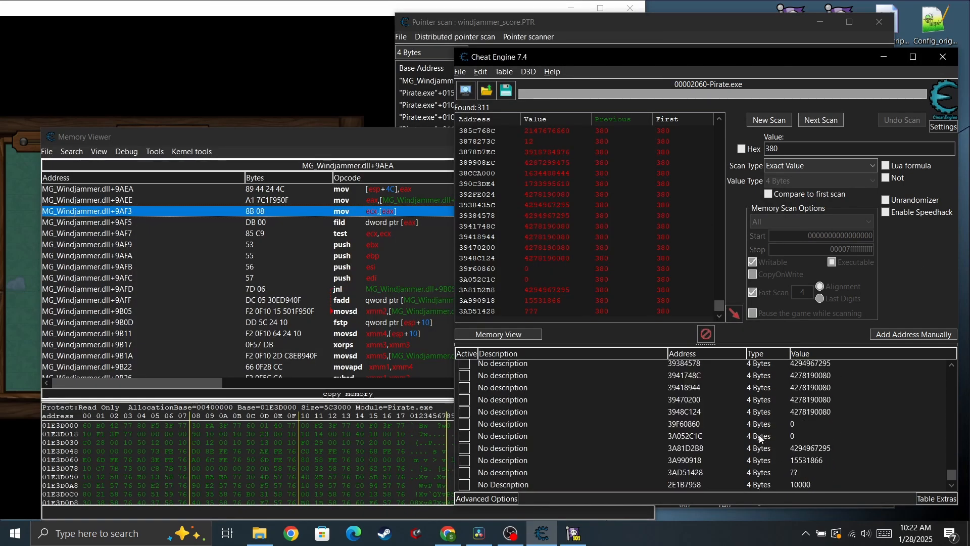
Set the description of the newly added 2E1B7958 entry to "windjammer score".
left_click(791, 485)
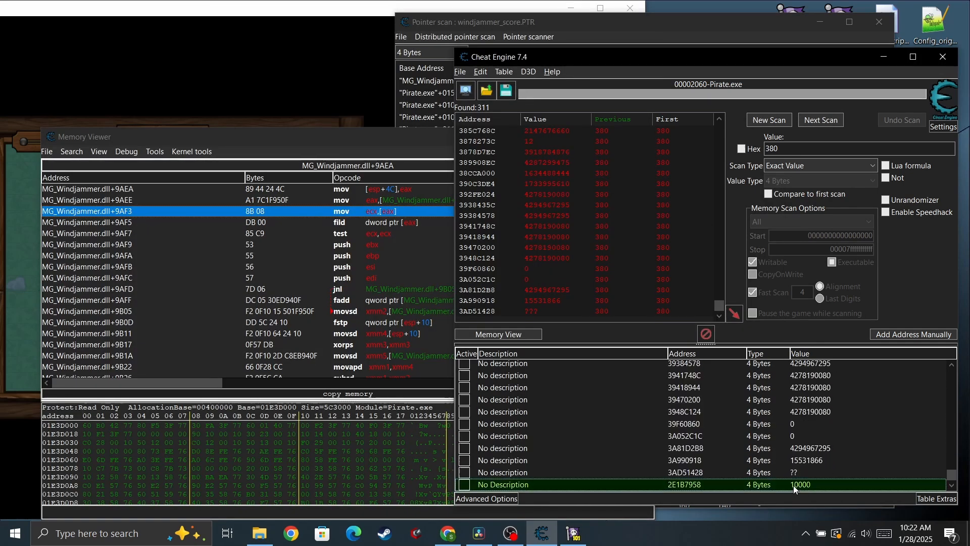
double_click(514, 486)
type("win")
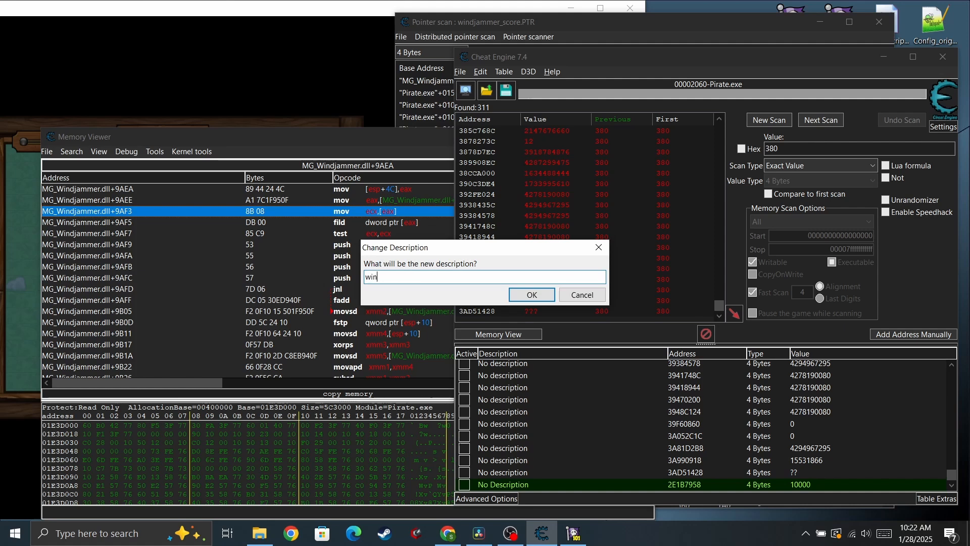
type("djammer score")
key("Return")
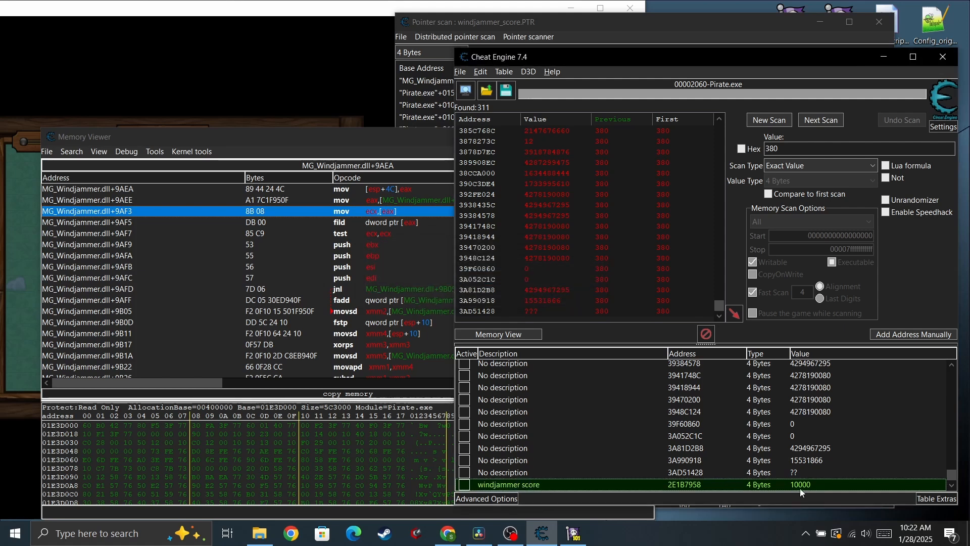
Copy the address 2E1B7958 from the windjammer score entry's address settings, leaving the entry unchanged.
double_click(684, 485)
left_click(516, 73)
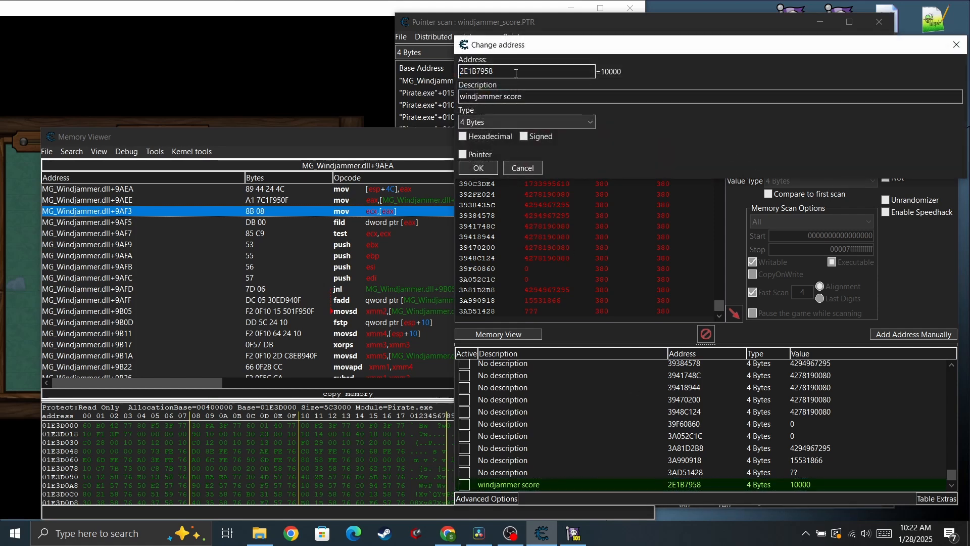
left_click_drag(516, 72, 458, 71)
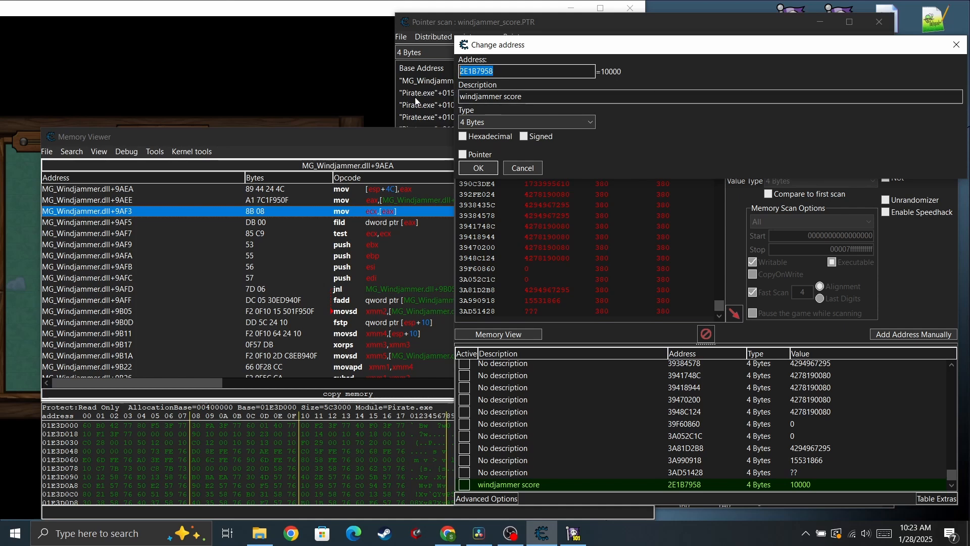
left_click(523, 167)
Rescan the windjammer_score pointer list for pointers to address 2E1B7958.
left_click(480, 20)
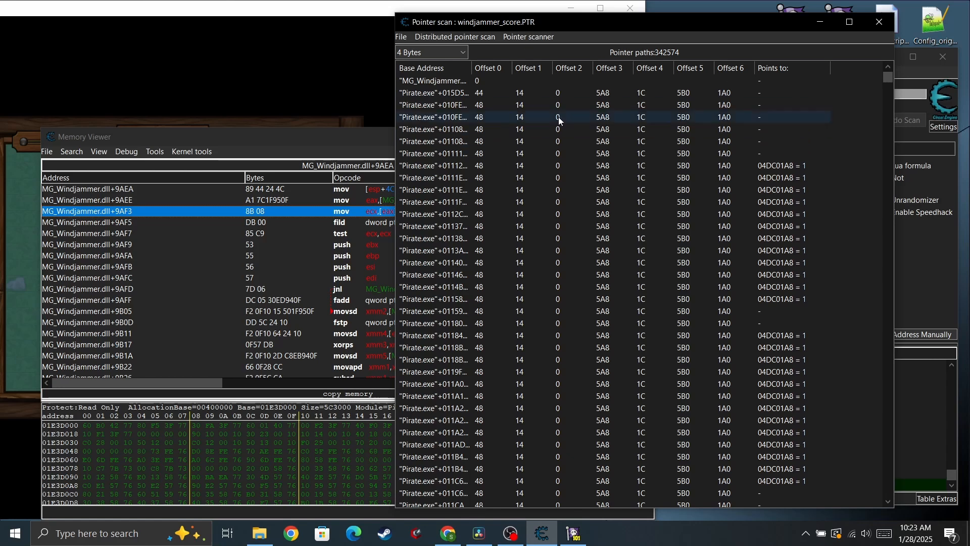
left_click(529, 37)
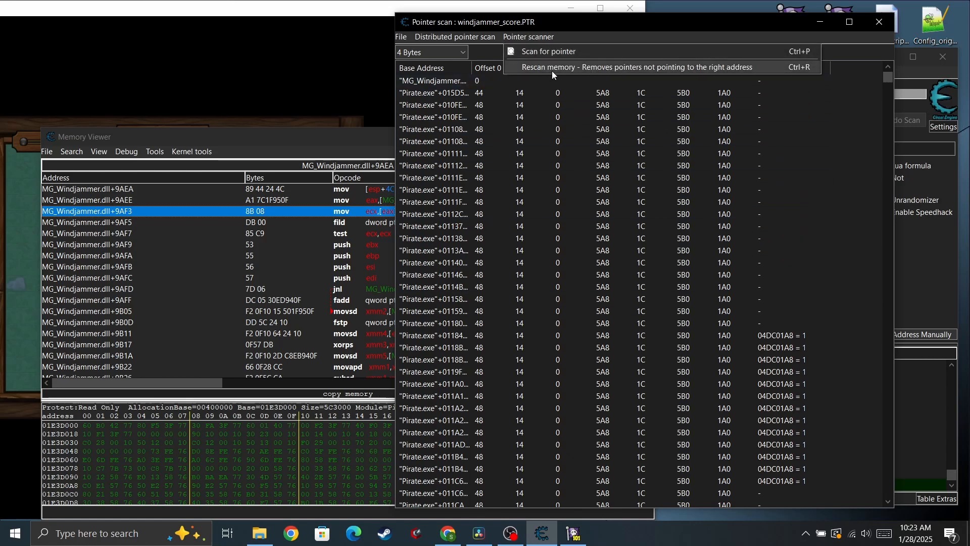
left_click(551, 71)
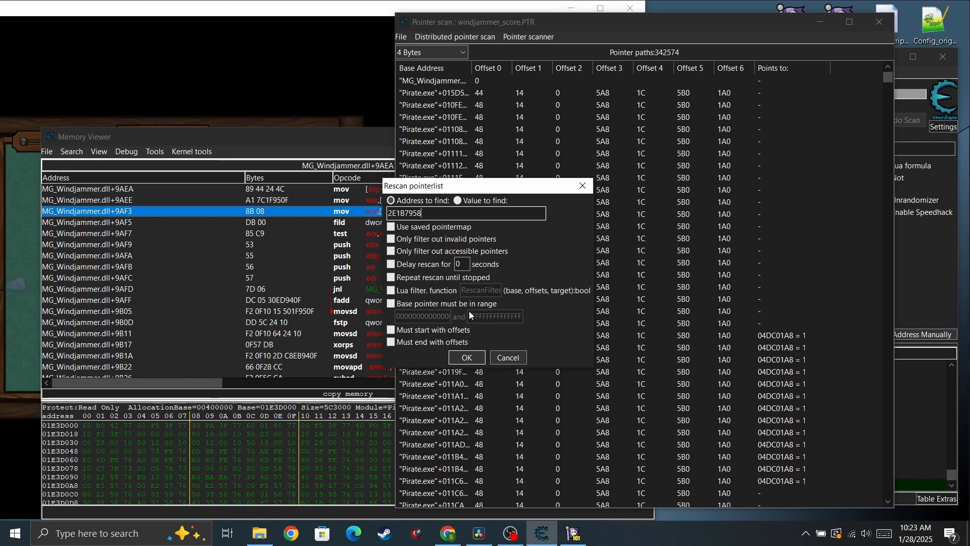
left_click(467, 358)
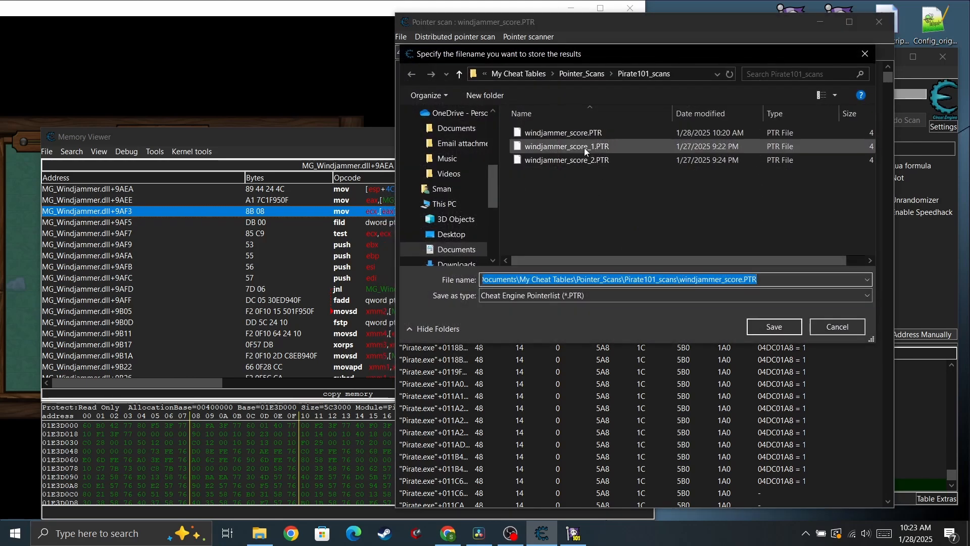
Store the rescan results as windjammer_score_1.PTR in the Pirate101_scans folder, replacing the existing file.
left_click(584, 147)
double_click(561, 281)
left_click(561, 281)
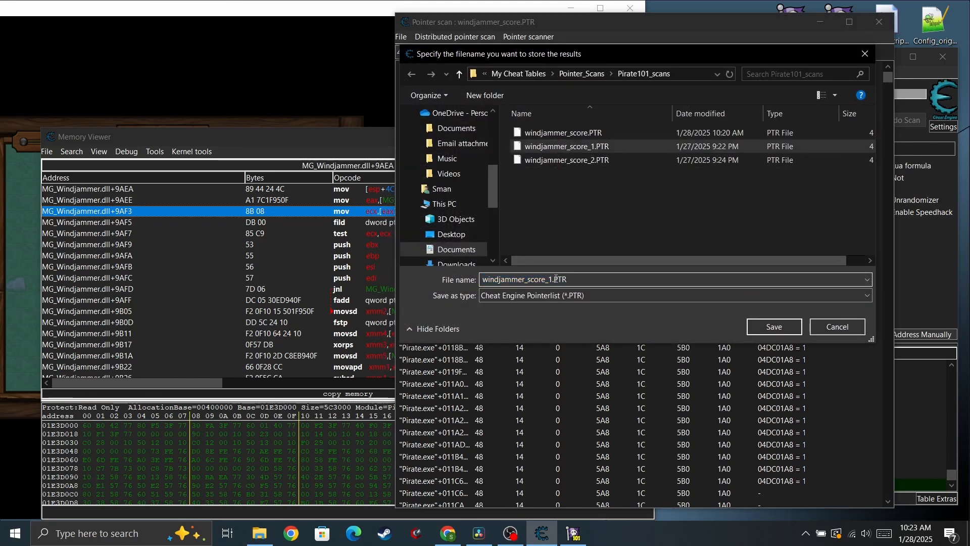
left_click_drag(551, 280, 481, 279)
left_click(589, 133)
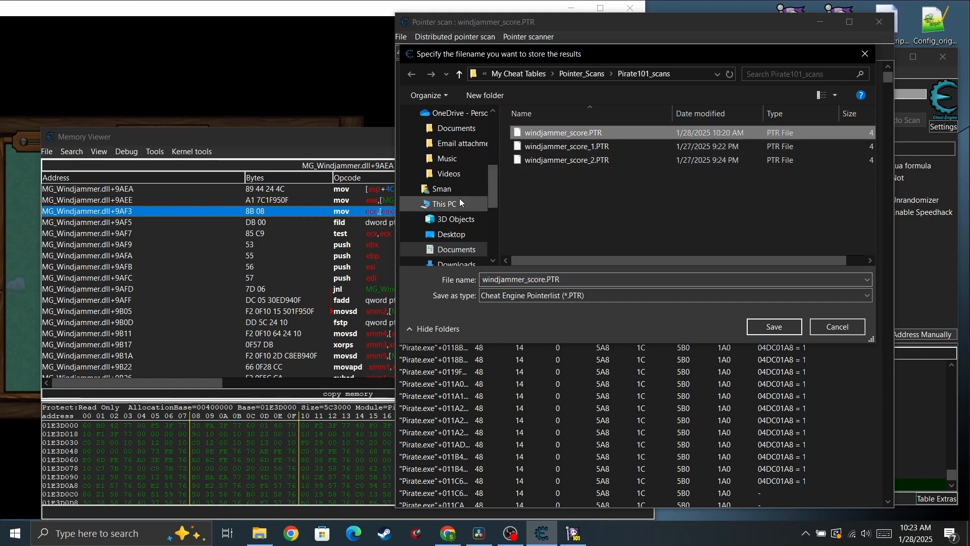
left_click(561, 146)
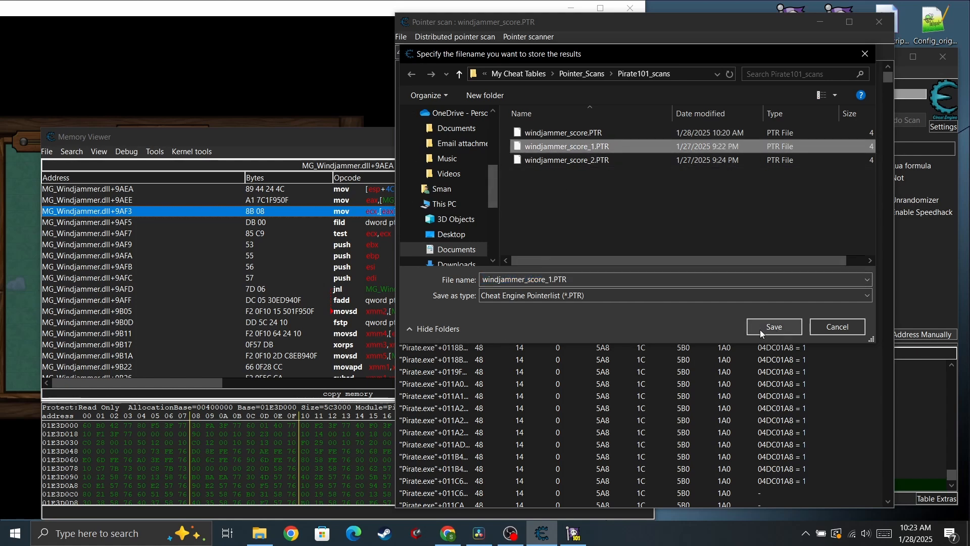
left_click(783, 331)
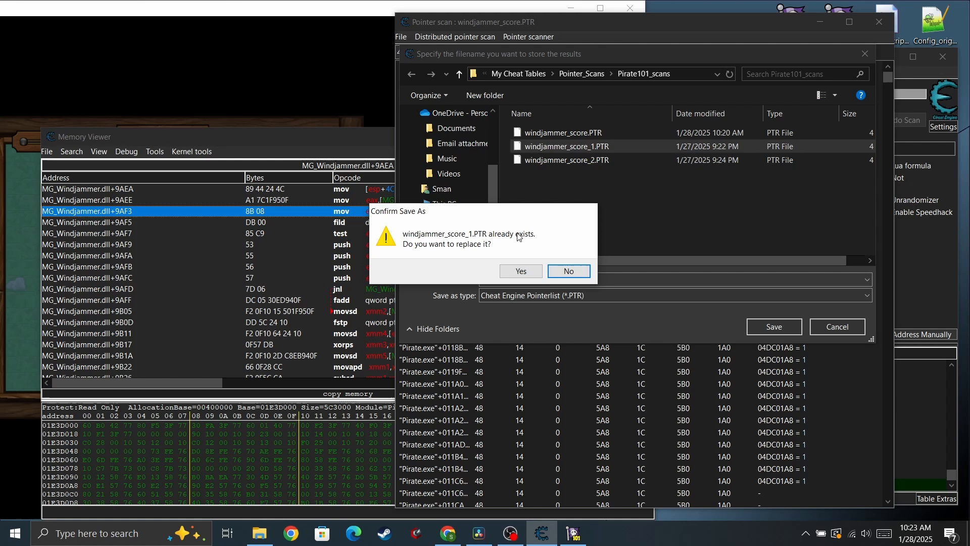
left_click(524, 270)
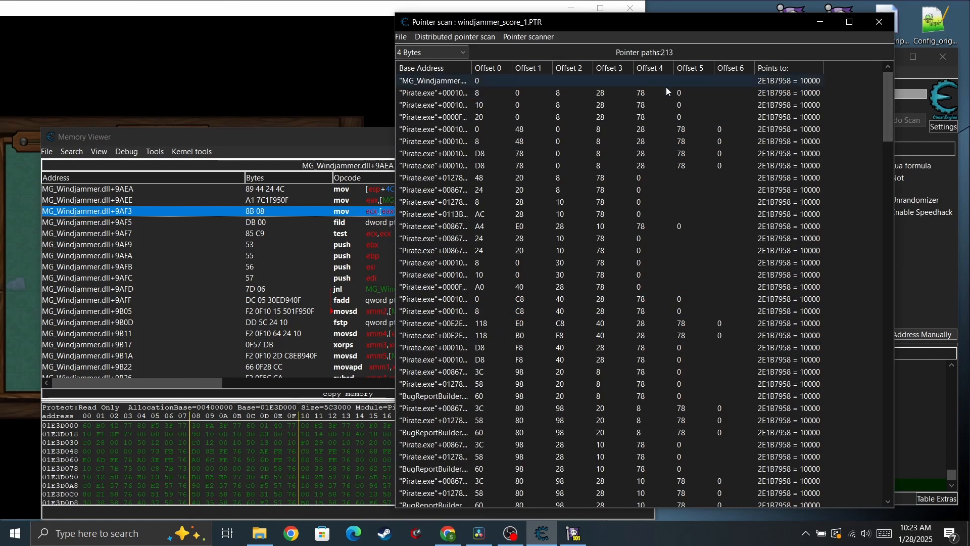
Widen the Base Address column of the rescan results and add the "MG_Windjammer.dll"+00011F7C pointer path to the address list.
mouse_move(889, 99)
left_mouse_down()
mouse_move(887, 475)
mouse_move(895, 81)
left_mouse_up()
left_click_drag(889, 124, 865, 86)
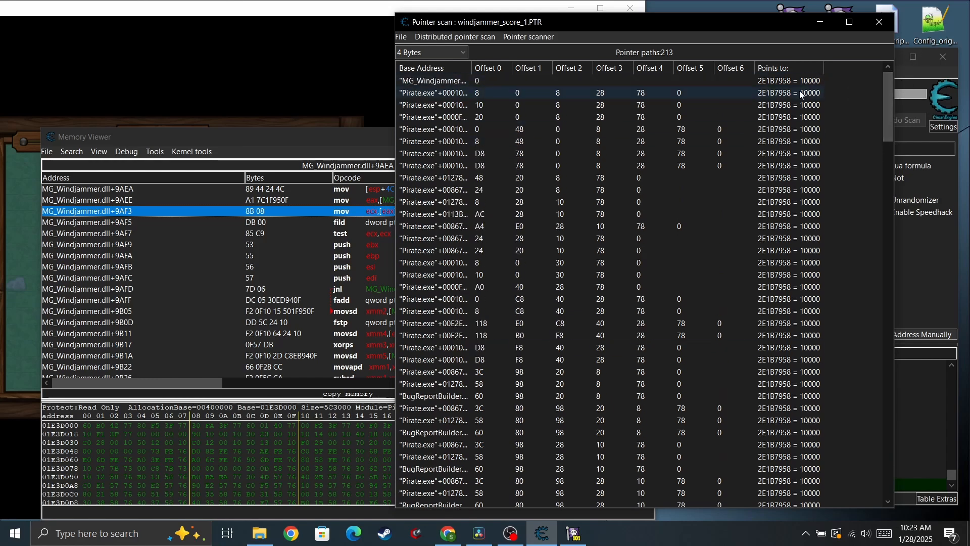
left_click_drag(891, 93, 879, 69)
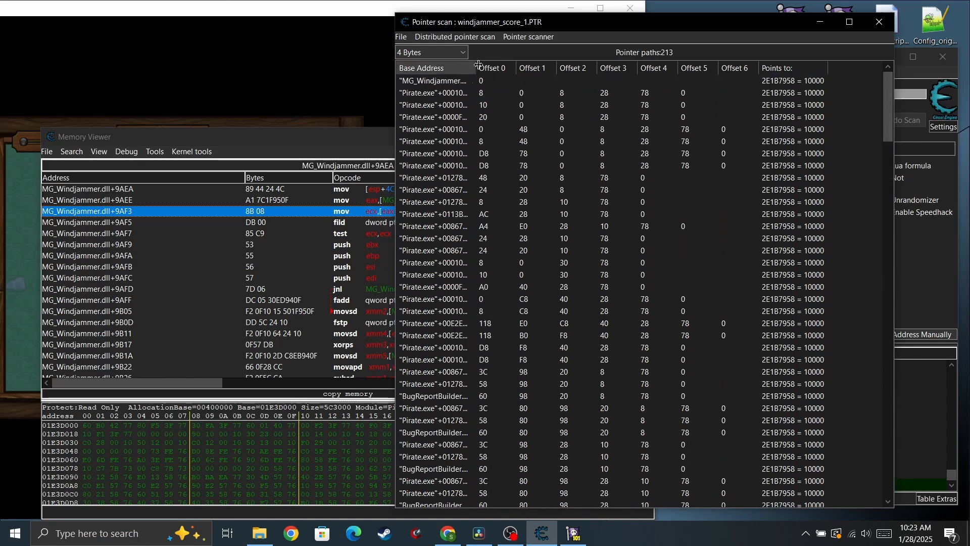
left_click_drag(473, 68, 523, 66)
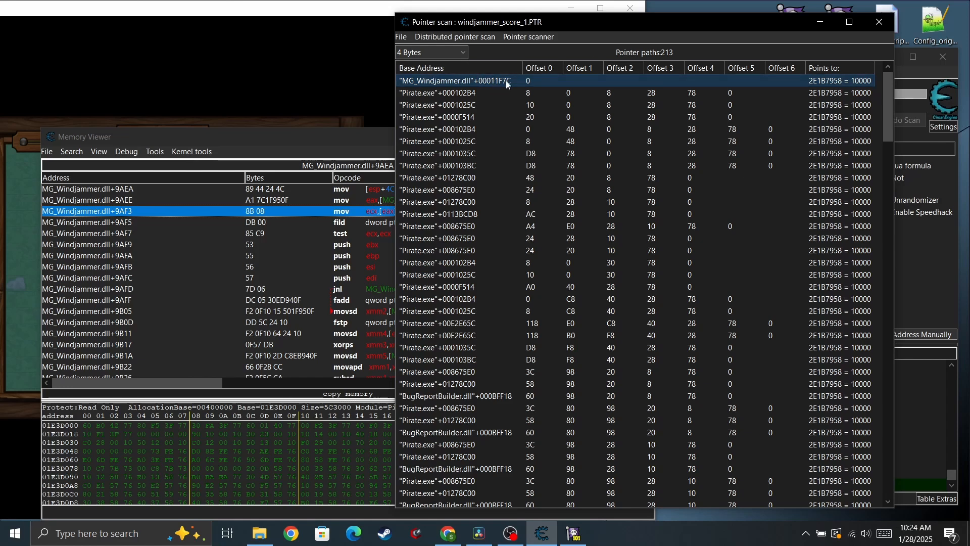
left_click(933, 72)
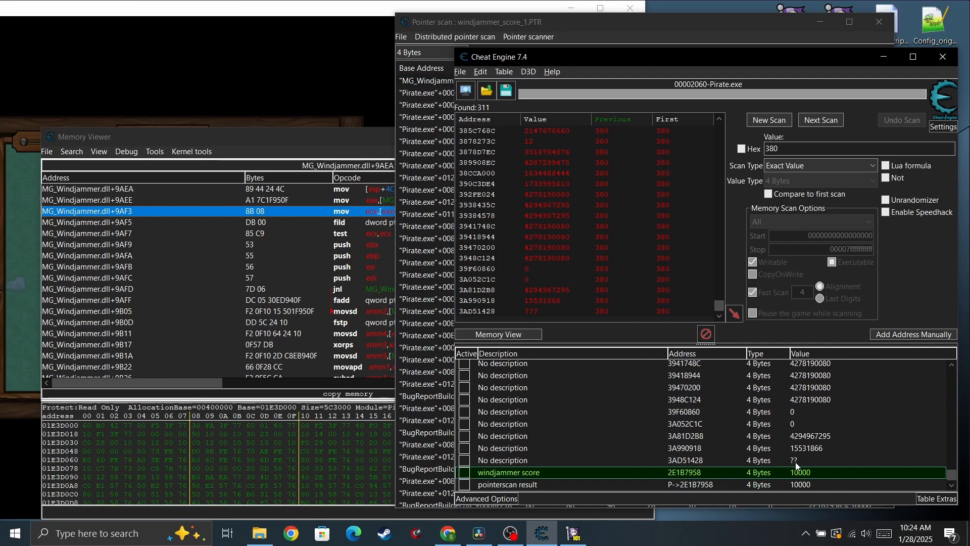
left_click(801, 487)
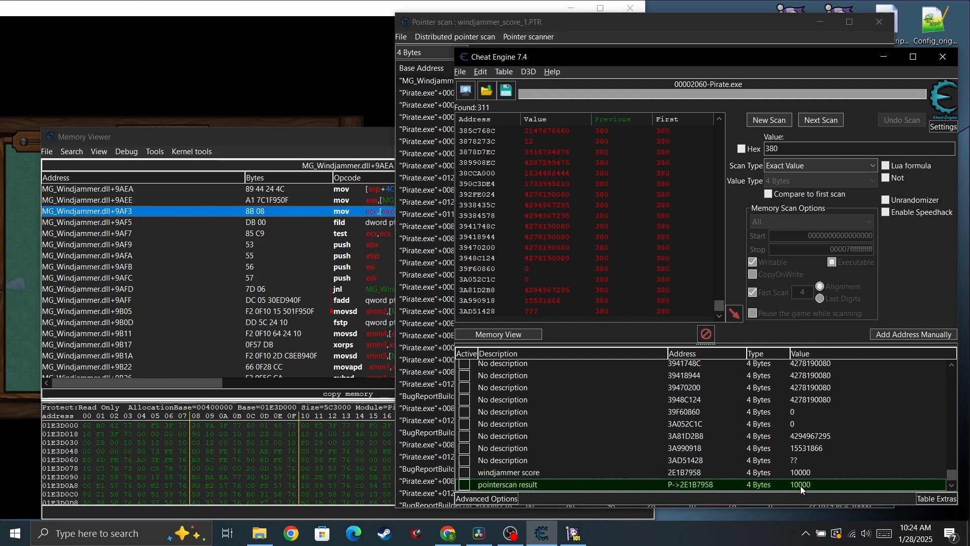
Examine the pointerscan result entry's base address, offset and resolved address in its address settings without changing anything.
double_click(696, 484)
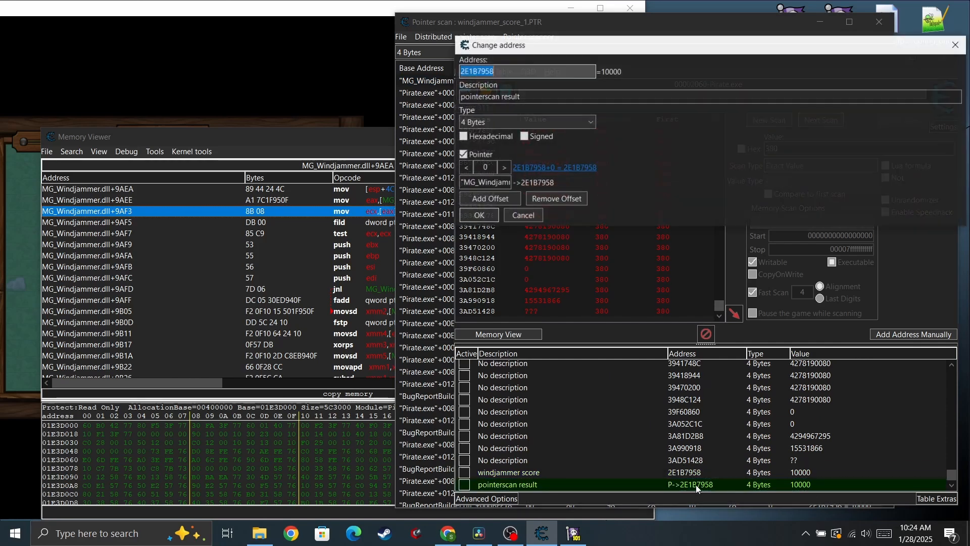
left_click(531, 220)
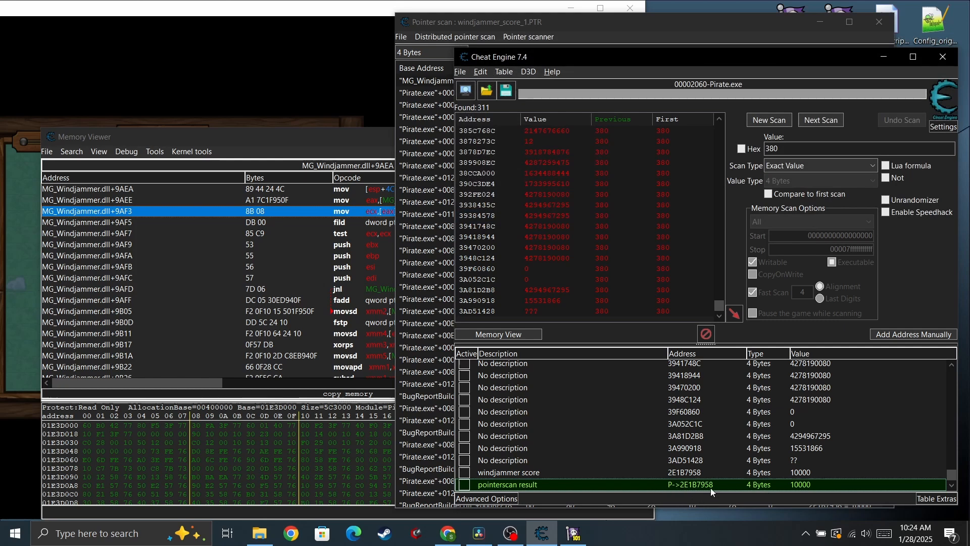
double_click(693, 485)
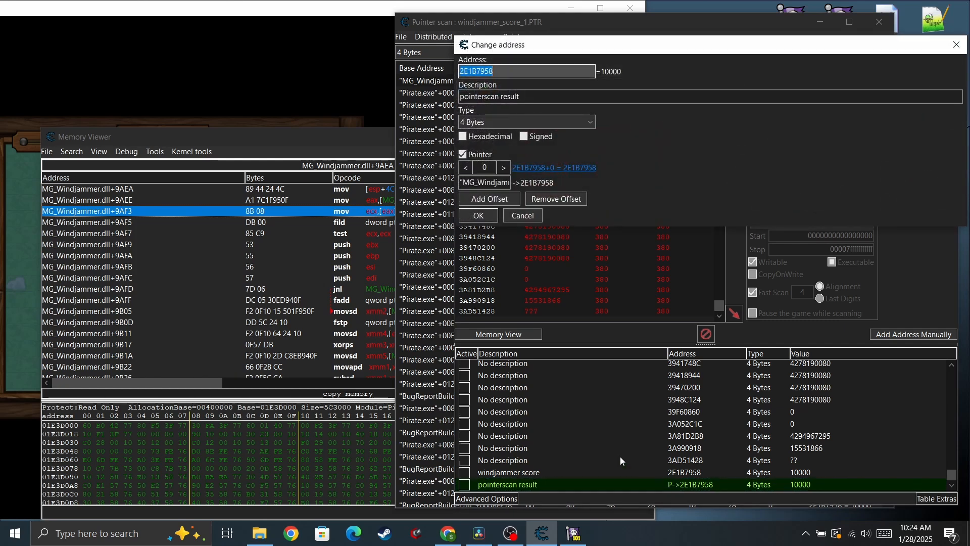
left_click_drag(460, 182, 511, 182)
left_click(508, 182)
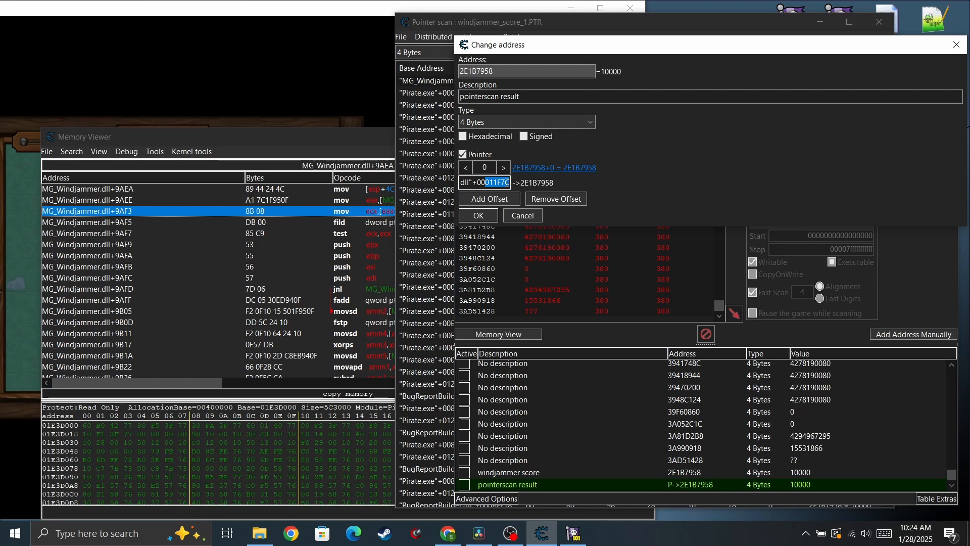
left_click(511, 182)
double_click(485, 167)
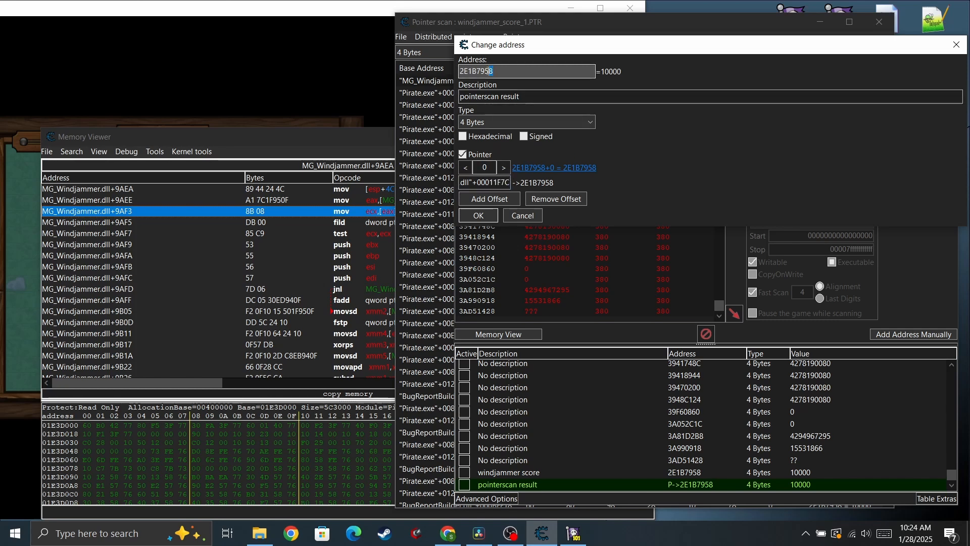
left_click(544, 77)
double_click(544, 77)
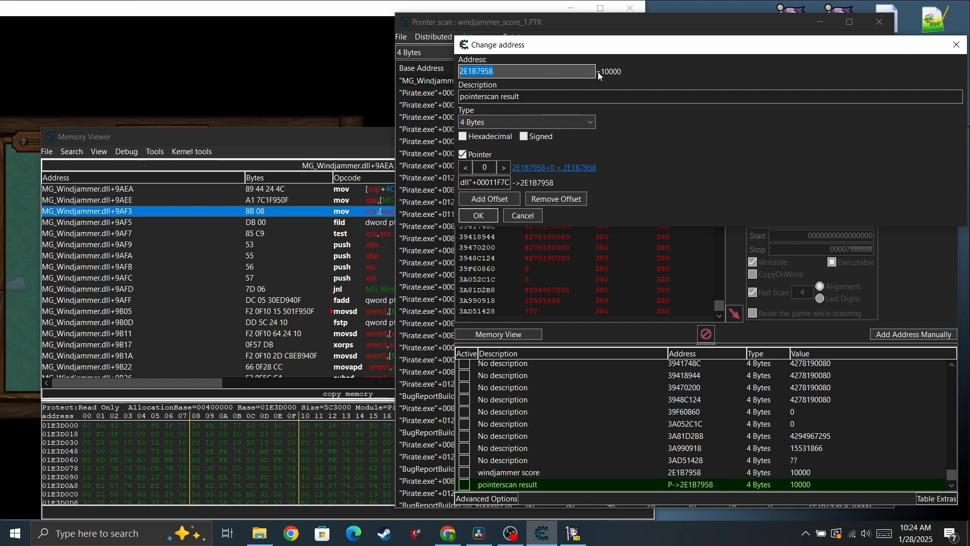
left_click(522, 215)
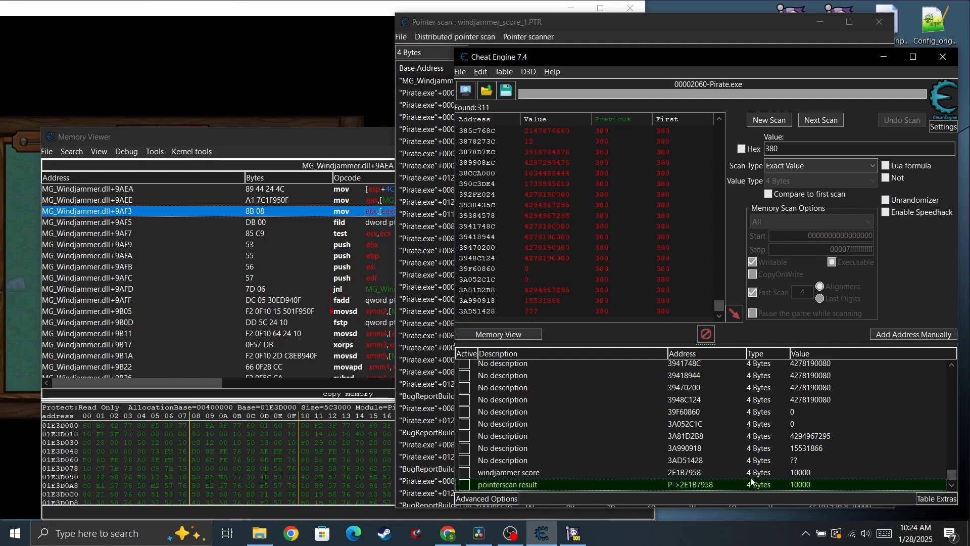
double_click(703, 486)
left_click(515, 214)
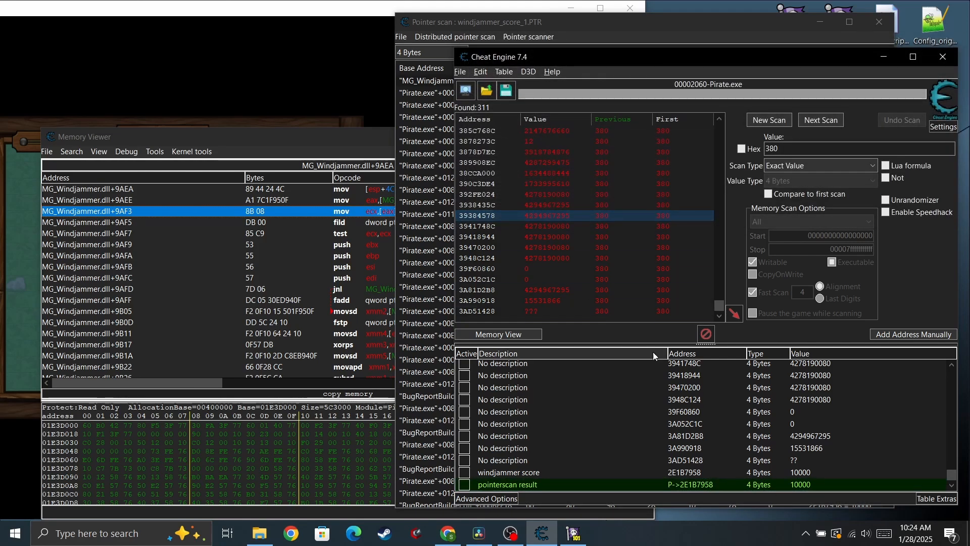